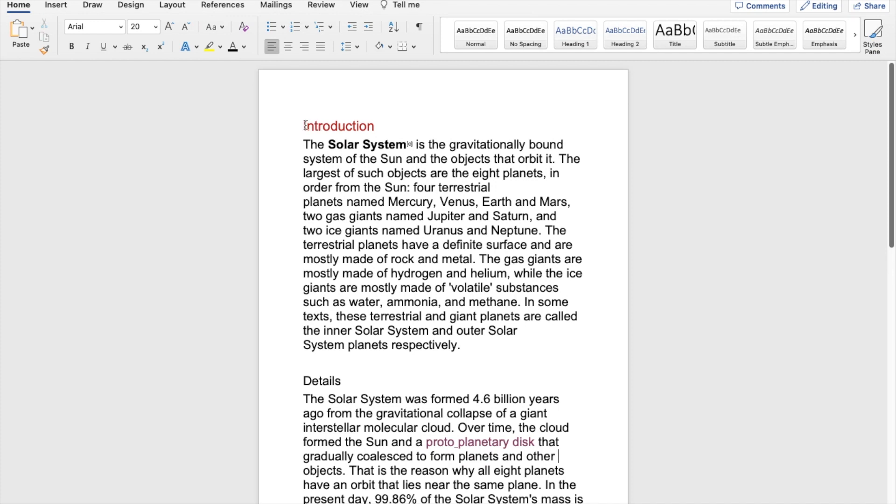
- Copy the formatting of the Introduction heading onto the Details heading with Format Painter
{"action": "left_click_drag", "start_coordinate": [303, 125], "coordinate": [379, 124]}
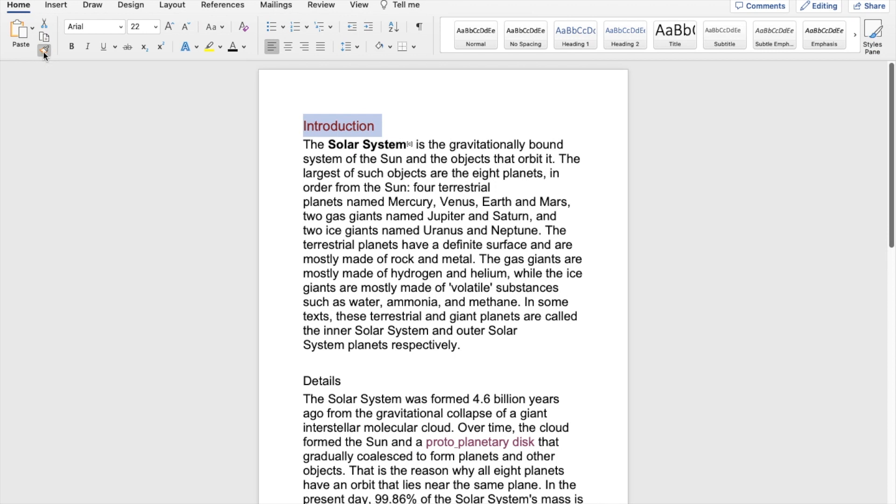
{"action": "left_click", "coordinate": [21, 8]}
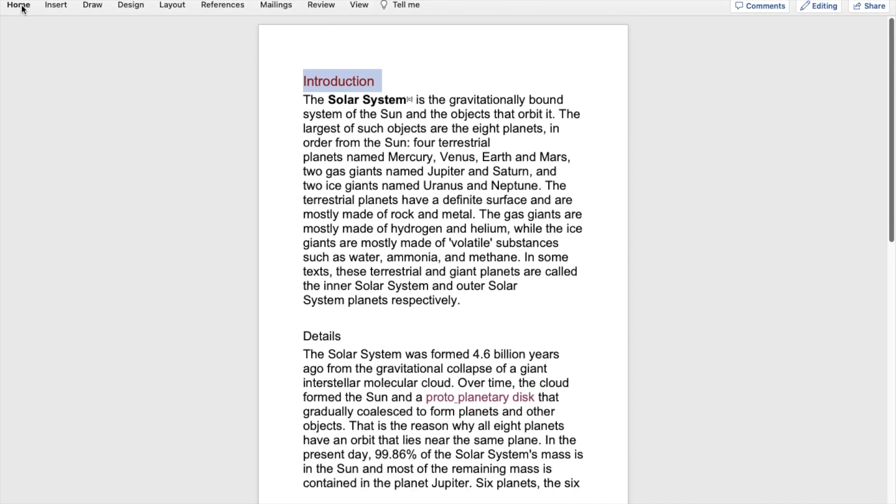
{"action": "left_click", "coordinate": [22, 9]}
{"action": "left_click", "coordinate": [22, 8]}
{"action": "left_click", "coordinate": [22, 8]}
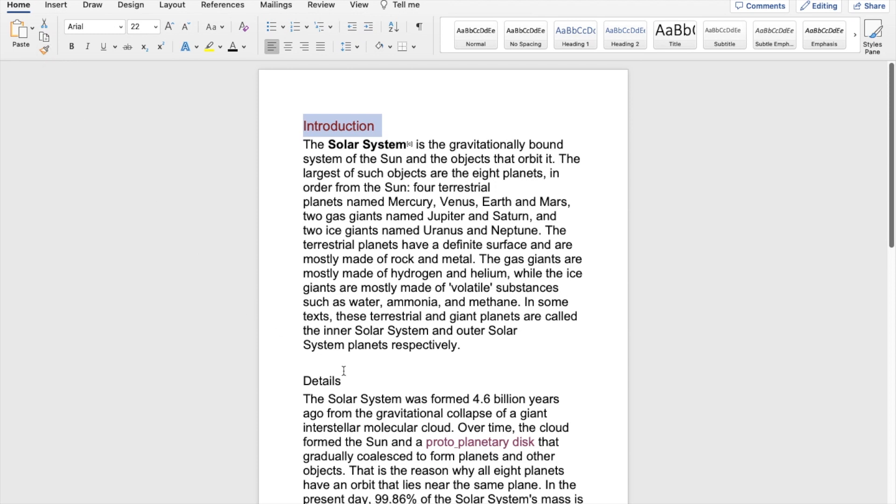
{"action": "left_click", "coordinate": [44, 49]}
{"action": "left_click_drag", "start_coordinate": [300, 378], "coordinate": [348, 380]}
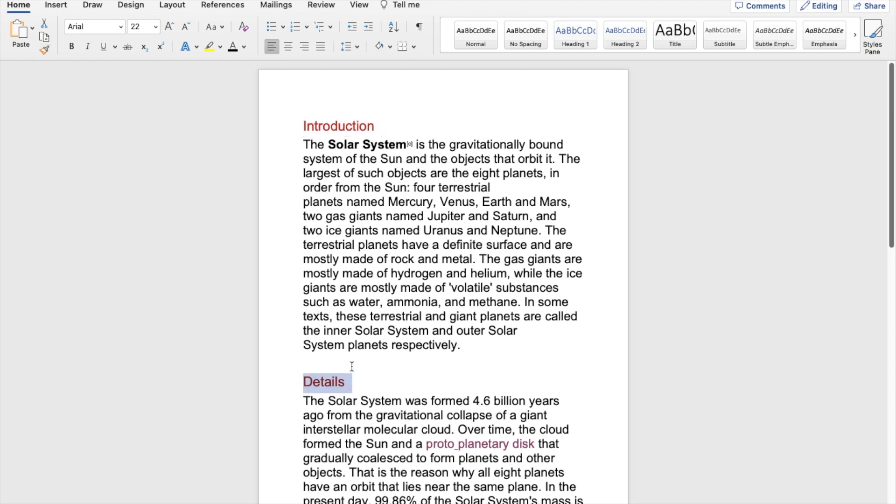
{"action": "scroll", "coordinate": [372, 363], "scroll_direction": "down", "scroll_amount": 5}
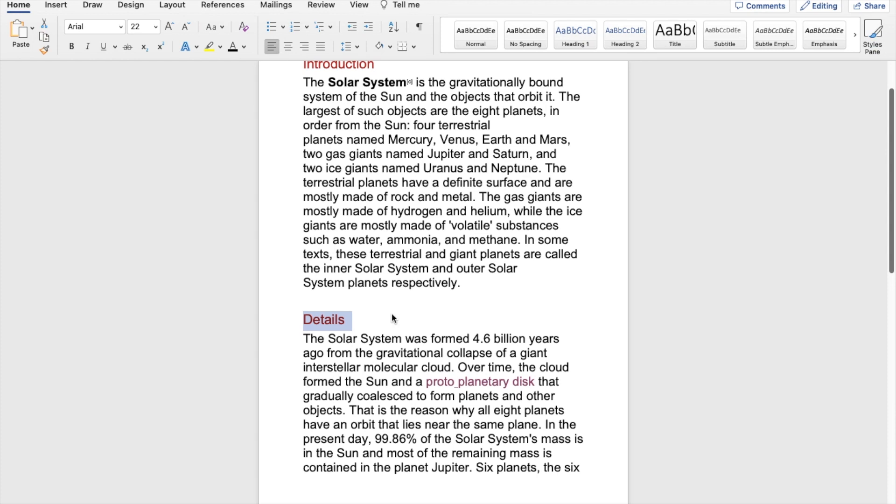
{"action": "left_click", "coordinate": [392, 316]}
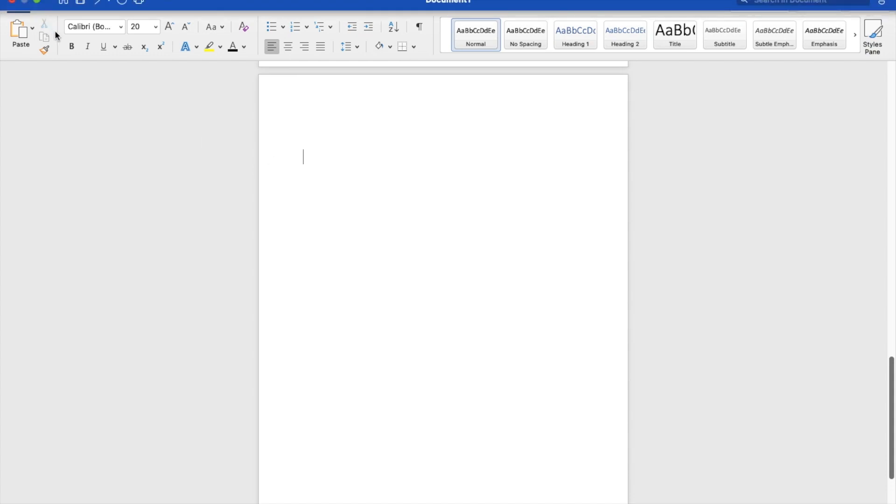
- Draw a rectangle about 5.44 cm high and 6.43 cm wide near the top of the blank page
{"action": "left_click", "coordinate": [62, 8]}
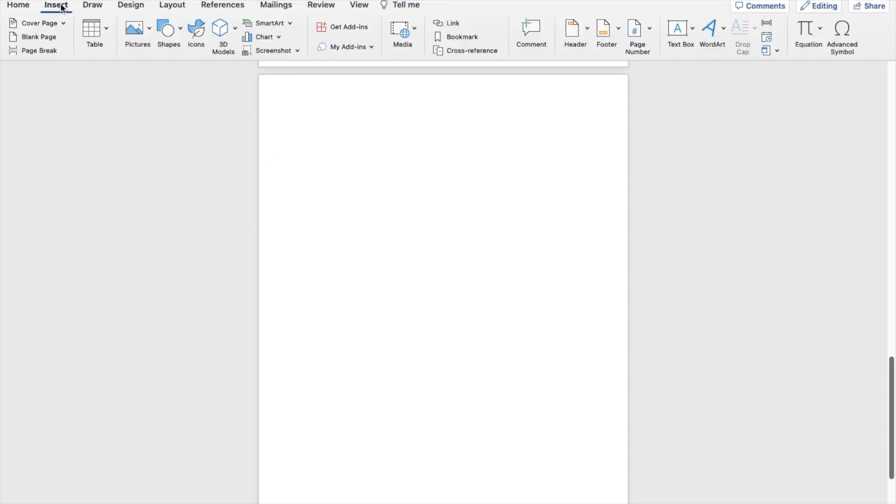
{"action": "left_click", "coordinate": [168, 40]}
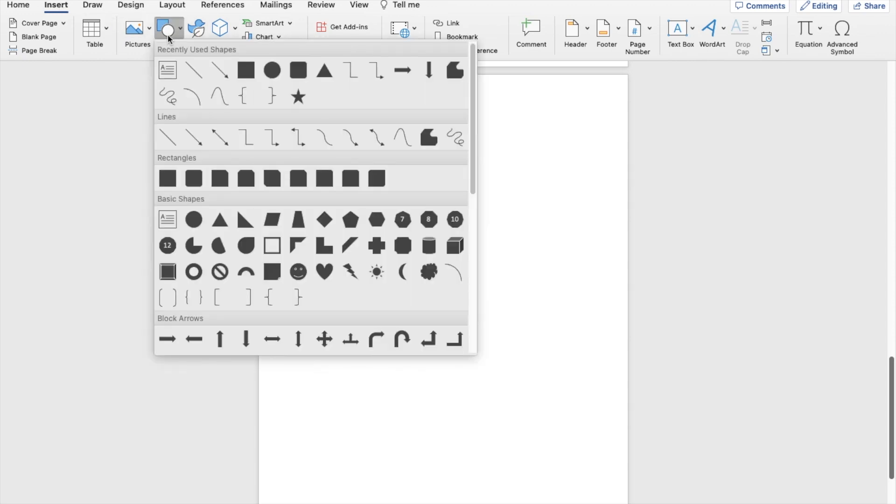
{"action": "left_click", "coordinate": [245, 70]}
{"action": "left_click_drag", "start_coordinate": [350, 144], "coordinate": [465, 241]}
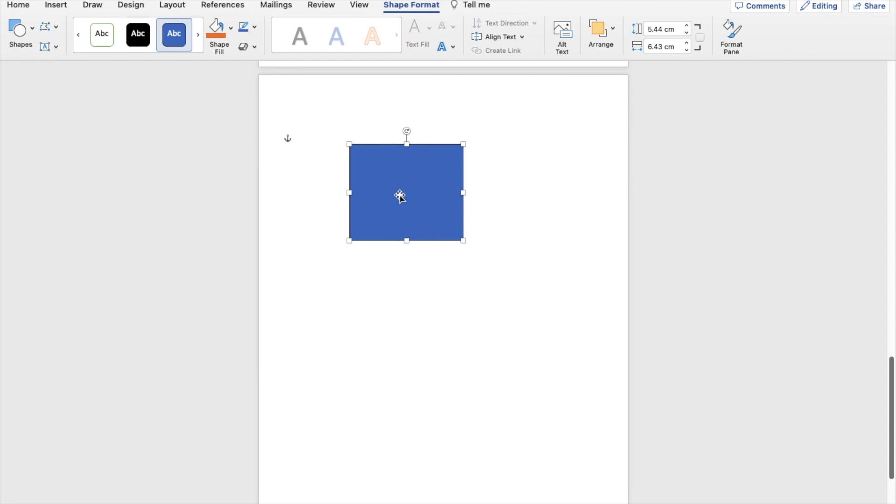
- Give the rectangle a light blue gradient fill and an outer shadow cast upward
{"action": "right_click", "coordinate": [400, 196]}
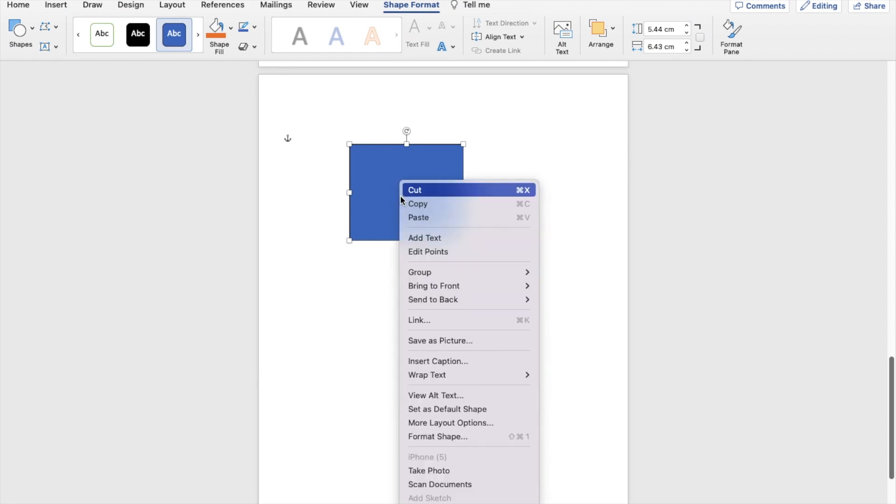
{"action": "left_click", "coordinate": [462, 437]}
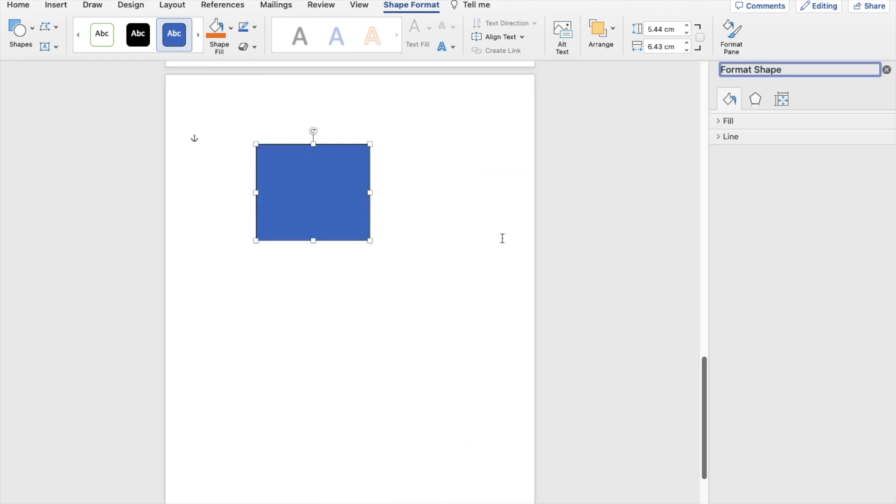
{"action": "left_click", "coordinate": [871, 143]}
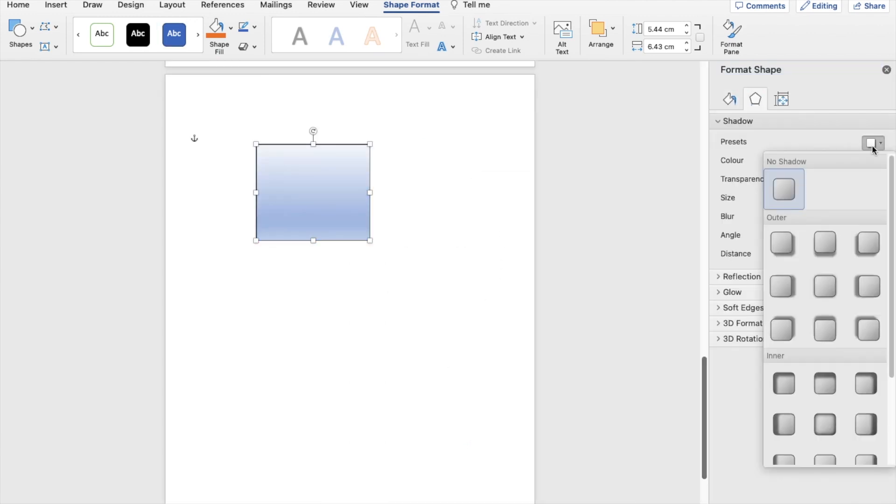
{"action": "left_click", "coordinate": [822, 329]}
{"action": "left_click", "coordinate": [407, 203]}
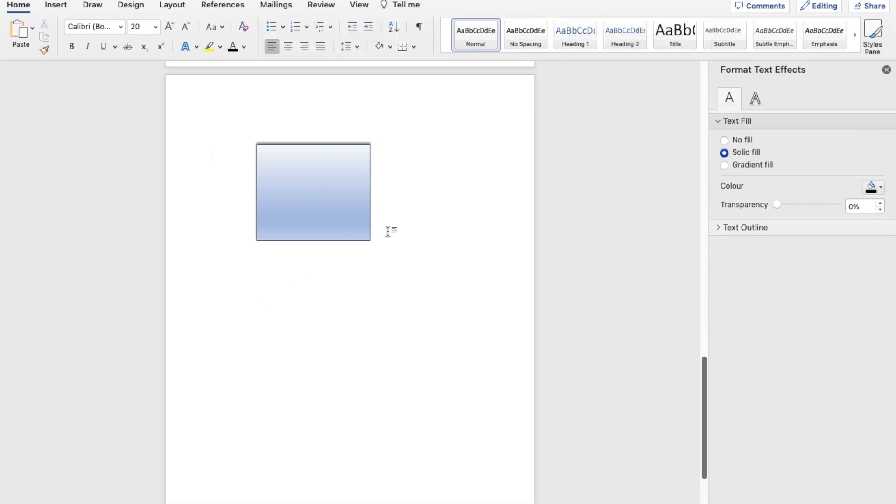
- Delete the gradient-filled rectangle from the blank page
{"action": "left_click", "coordinate": [331, 213]}
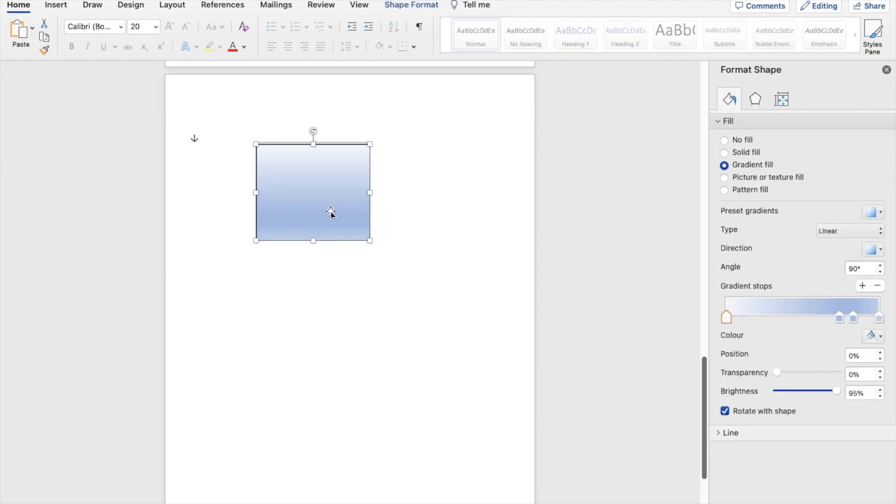
{"action": "key", "text": "BackSpace"}
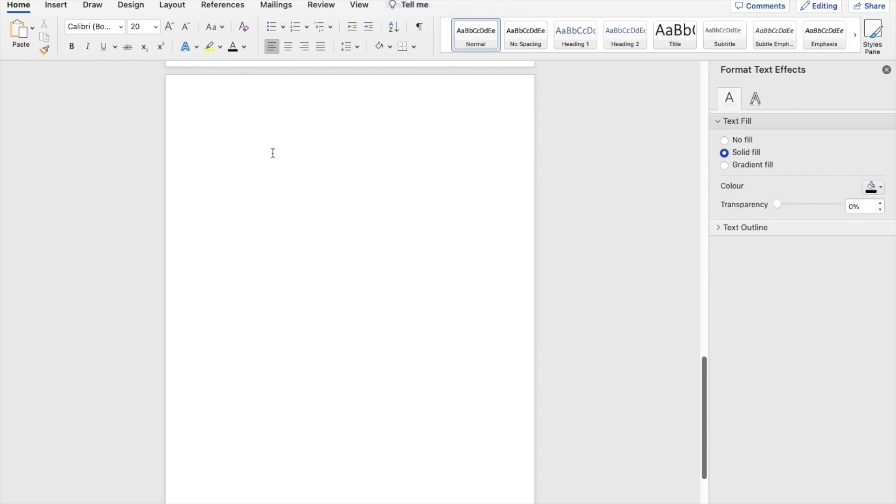
- Insert WordArt in a white style with blue outline and replace its placeholder text with "Hello"
{"action": "left_click", "coordinate": [57, 6]}
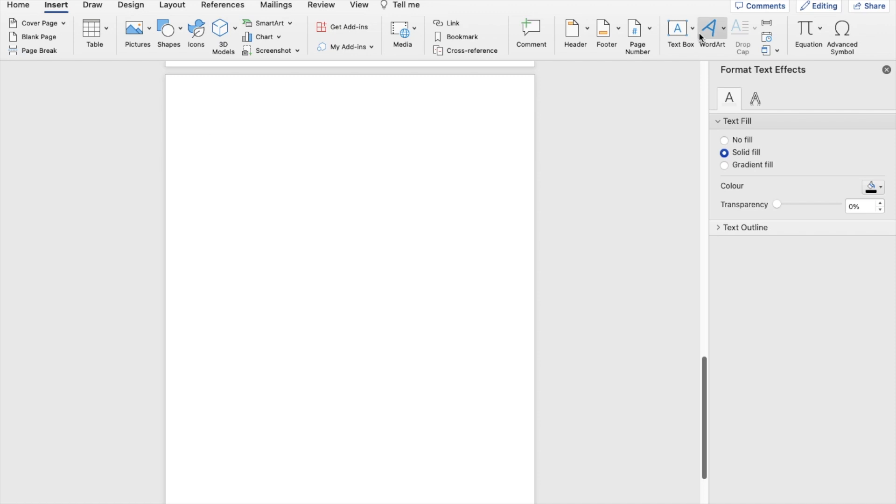
{"action": "left_click", "coordinate": [711, 31]}
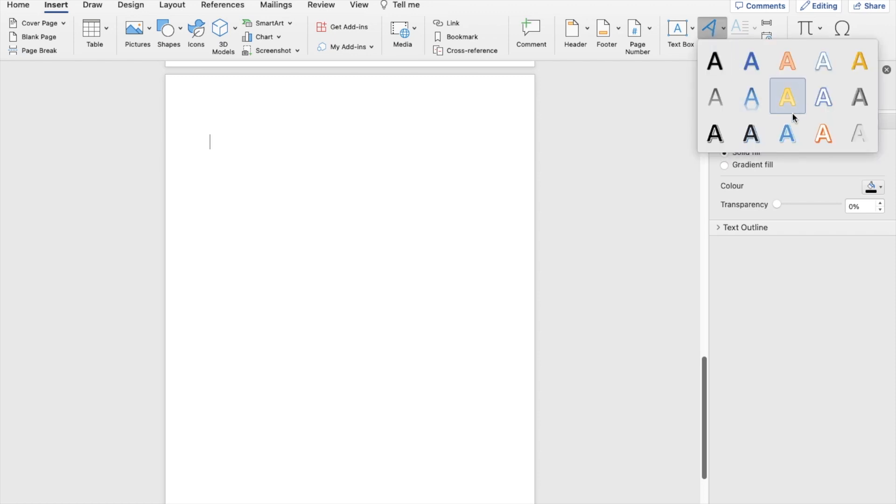
{"action": "left_click", "coordinate": [823, 105]}
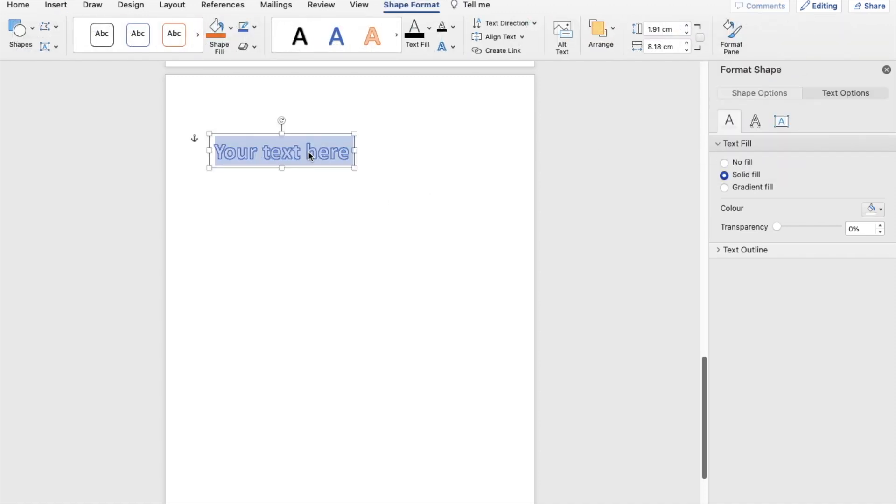
{"action": "left_click", "coordinate": [331, 151]}
{"action": "left_click_drag", "start_coordinate": [353, 151], "coordinate": [204, 132]}
{"action": "type", "text": "Hello"}
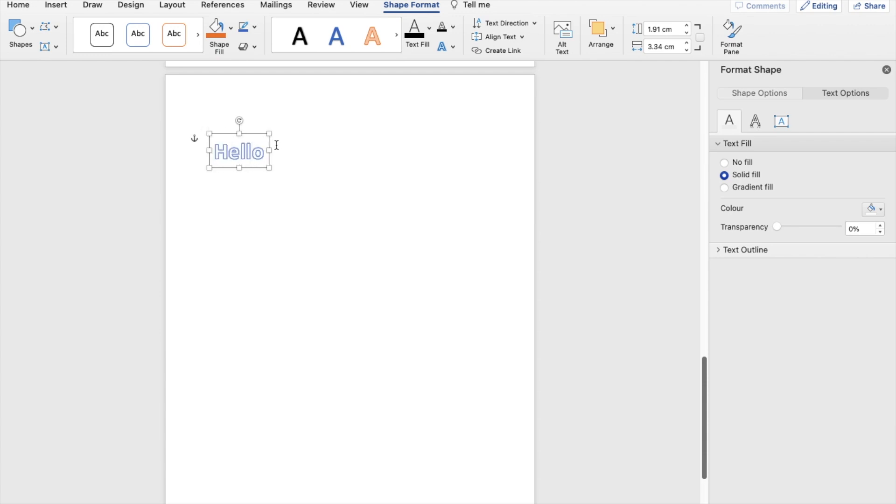
{"action": "left_click", "coordinate": [310, 161]}
- Open the shape formatting options for the "Hello" WordArt, and remove the WordArt from the page
{"action": "left_click", "coordinate": [235, 153]}
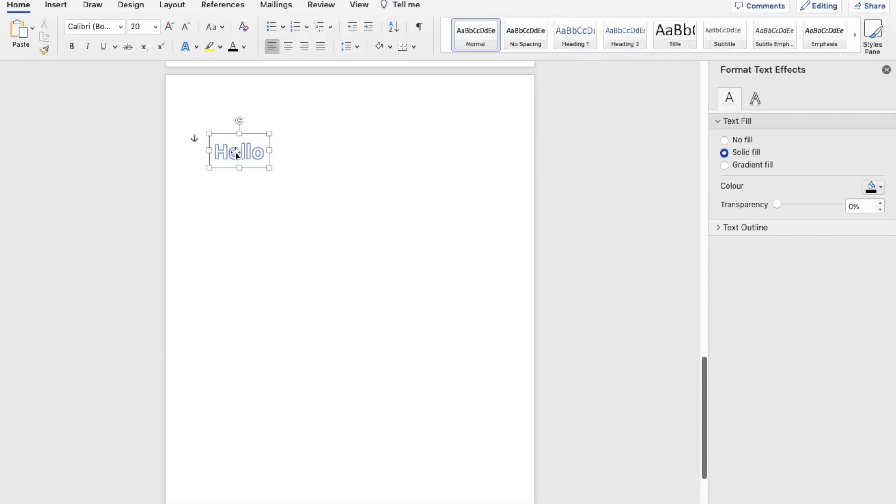
{"action": "right_click", "coordinate": [235, 155]}
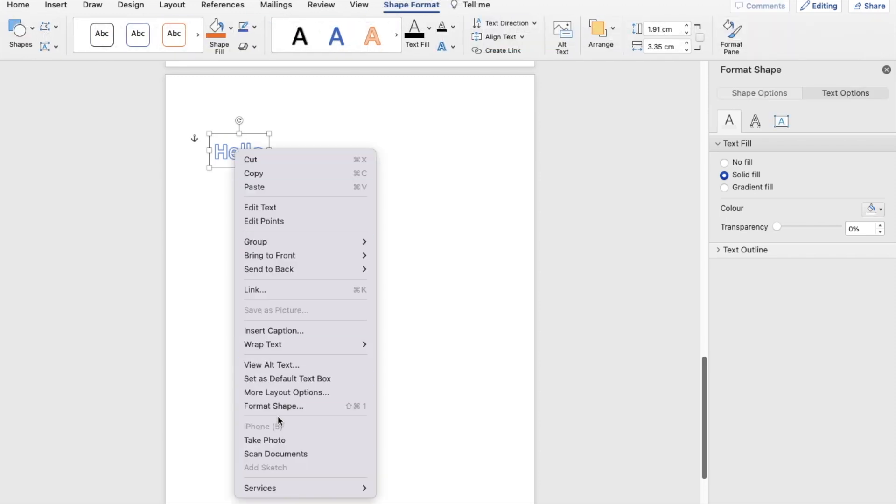
{"action": "left_click", "coordinate": [291, 407]}
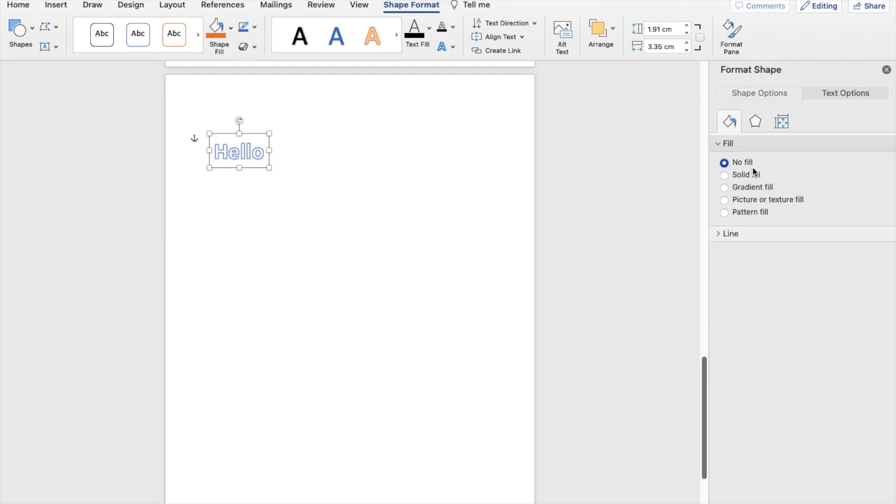
{"action": "left_click", "coordinate": [237, 156]}
- Write the expression "A2 + b3 + c 4" on the blank page and format its digits 2, 3 and 4 as superscript
{"action": "type", "text": "A2 "}
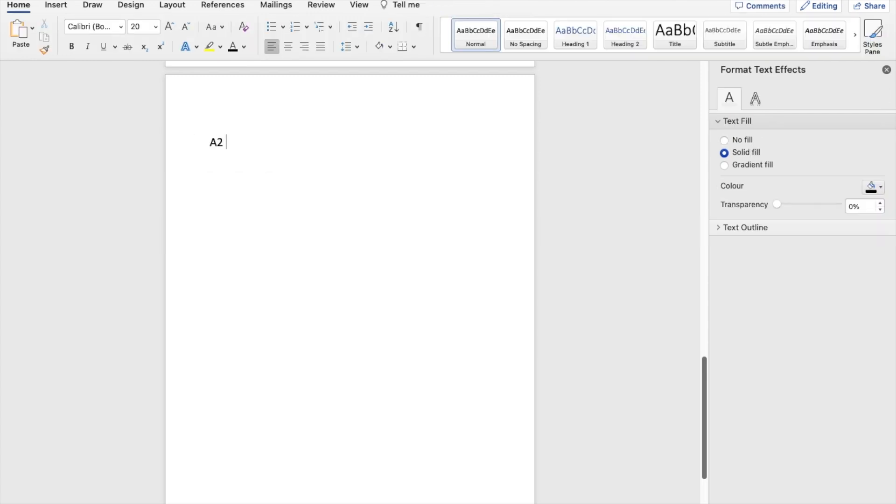
{"action": "type", "text": "+ b3 + c 4"}
{"action": "left_click_drag", "start_coordinate": [218, 142], "coordinate": [224, 143]}
{"action": "left_click", "coordinate": [161, 47]}
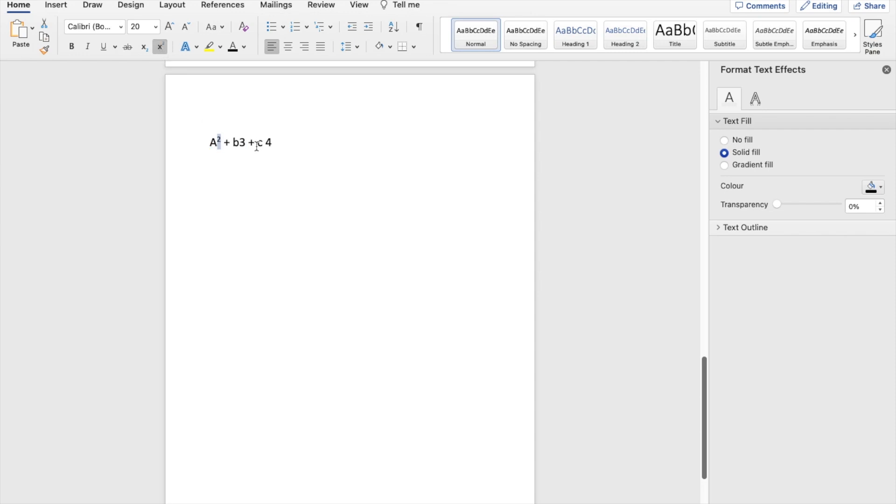
{"action": "left_click_drag", "start_coordinate": [241, 142], "coordinate": [246, 142]}
{"action": "left_click", "coordinate": [161, 47]}
{"action": "left_click_drag", "start_coordinate": [263, 142], "coordinate": [271, 143]}
{"action": "left_click", "coordinate": [161, 46]}
{"action": "left_click", "coordinate": [309, 145]}
- Delete the whole superscripted expression
{"action": "left_click_drag", "start_coordinate": [309, 145], "coordinate": [209, 142]}
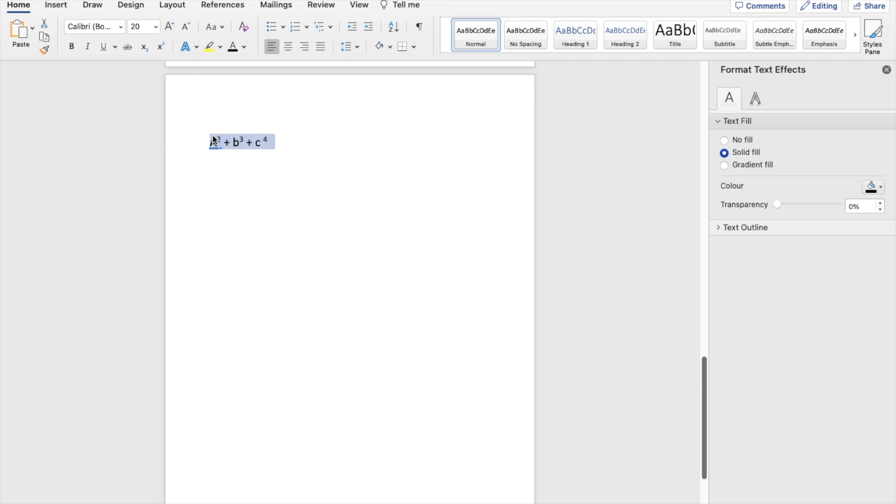
{"action": "key", "text": "BackSpace"}
- Insert a preset footer with the line "Thanks a lot" below its placeholder text, and return to the document body
{"action": "left_click", "coordinate": [56, 5]}
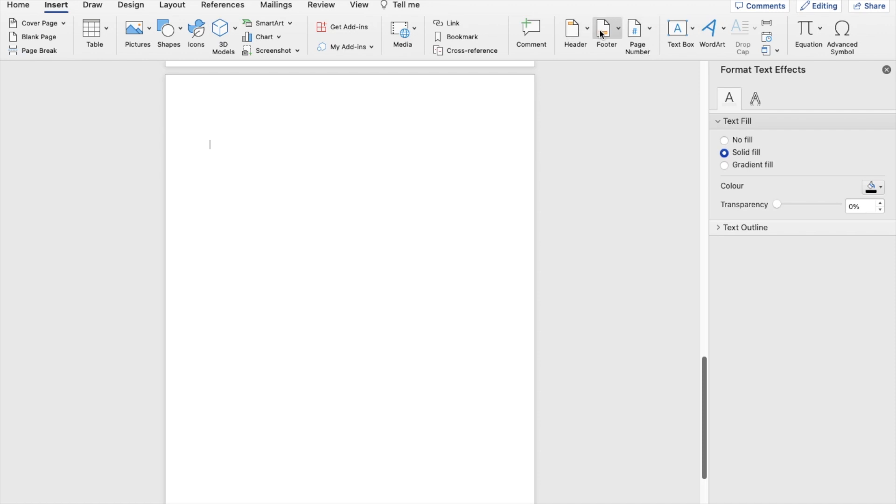
{"action": "left_click", "coordinate": [618, 29]}
{"action": "left_click", "coordinate": [618, 29]}
{"action": "left_click", "coordinate": [618, 30]}
{"action": "left_click", "coordinate": [691, 81]}
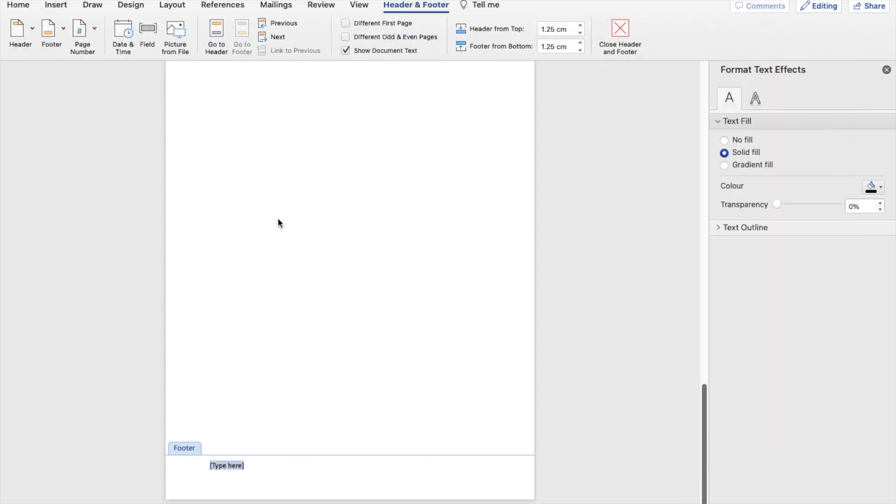
{"action": "left_click", "coordinate": [258, 481]}
{"action": "type", "text": "Thanks a lot"}
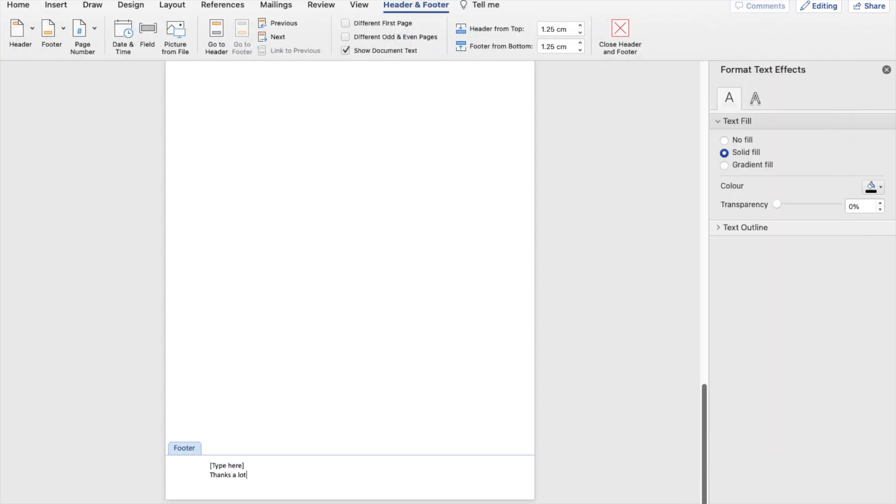
{"action": "key", "text": "Return"}
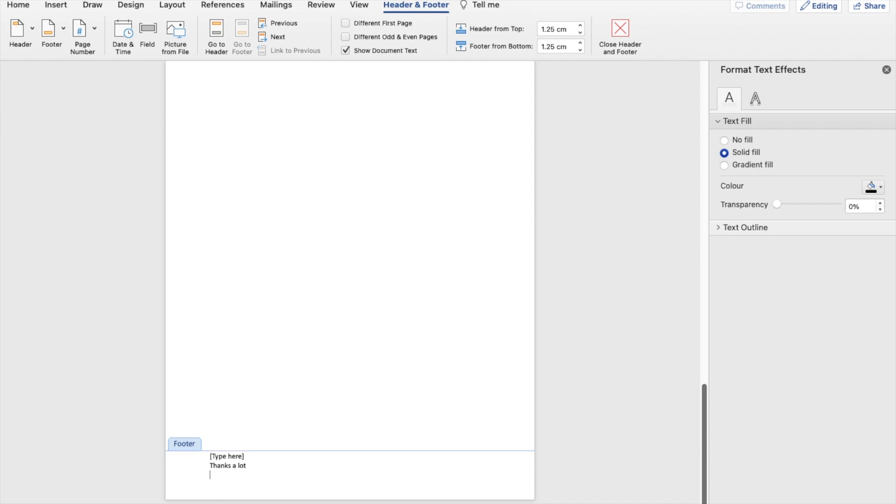
{"action": "double_click", "coordinate": [254, 410]}
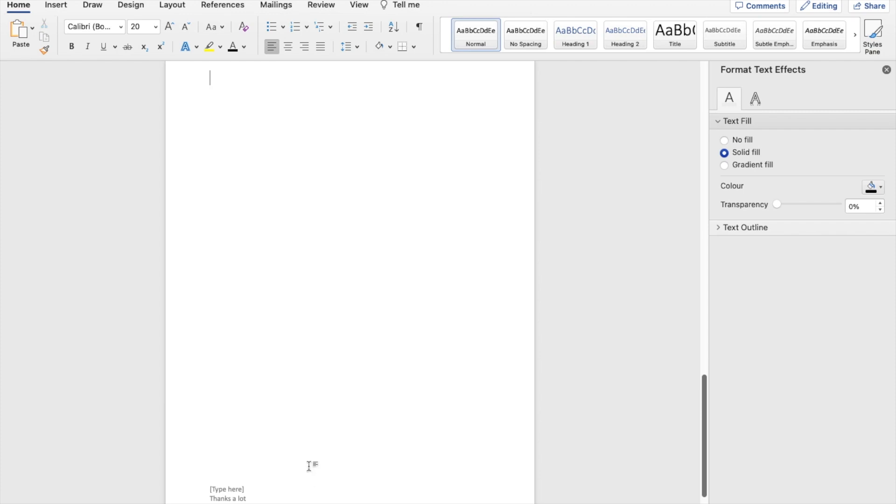
- Insert a preset header, replace its placeholder with "Hi", and return to the document body
{"action": "scroll", "coordinate": [298, 374], "scroll_direction": "up", "scroll_amount": 2}
{"action": "scroll", "coordinate": [250, 135], "scroll_direction": "up", "scroll_amount": 1}
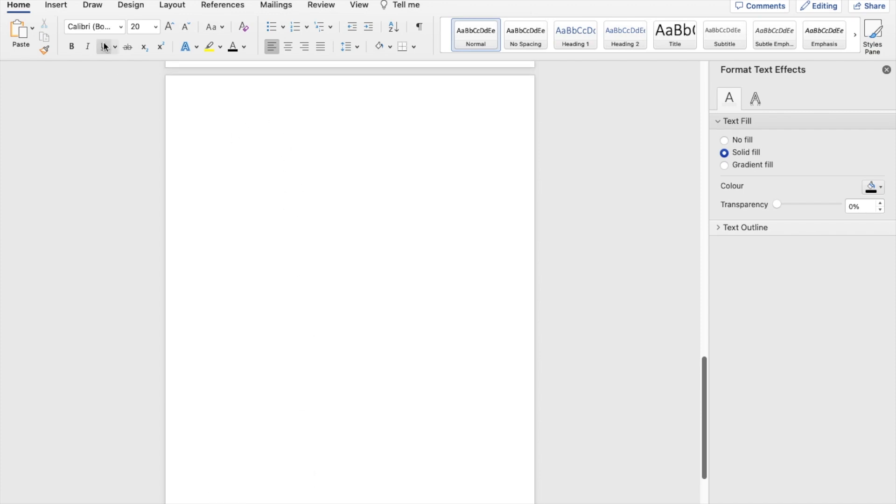
{"action": "left_click", "coordinate": [59, 7]}
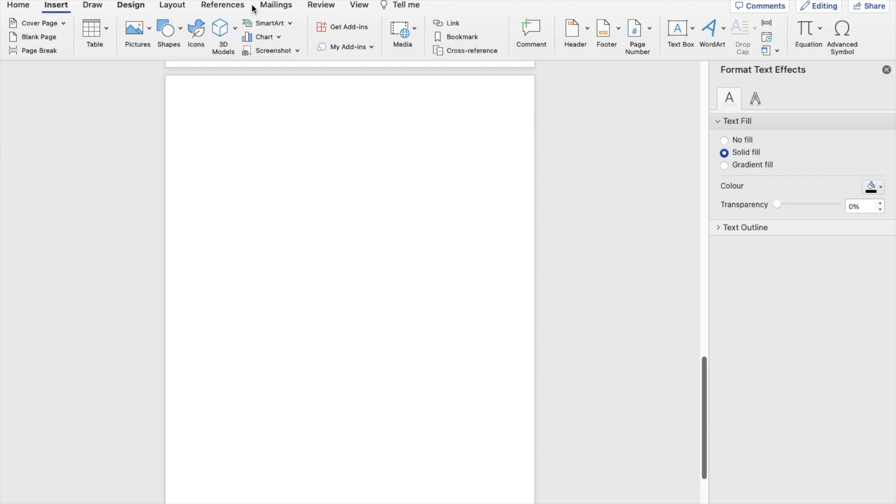
{"action": "left_click", "coordinate": [575, 28]}
{"action": "left_click", "coordinate": [632, 100]}
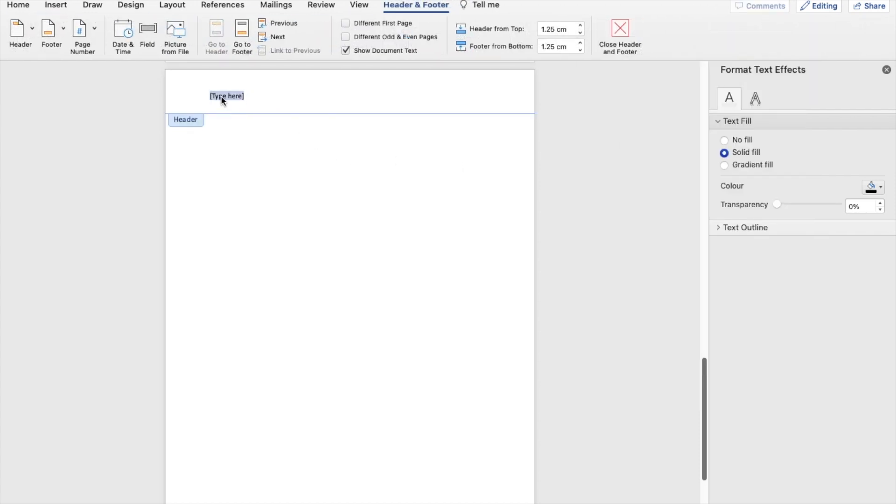
{"action": "type", "text": "Hi"}
{"action": "double_click", "coordinate": [268, 136]}
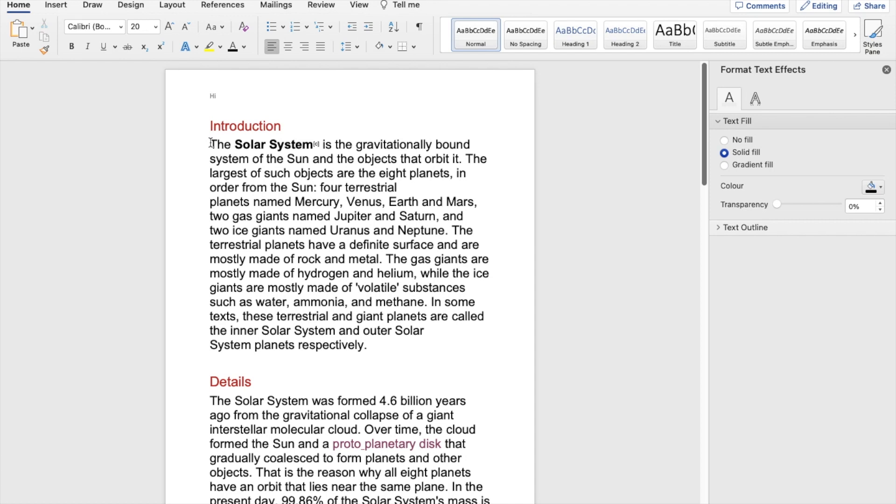
- Lay out the body paragraph under the Introduction heading in two columns
{"action": "left_click_drag", "start_coordinate": [211, 143], "coordinate": [380, 346]}
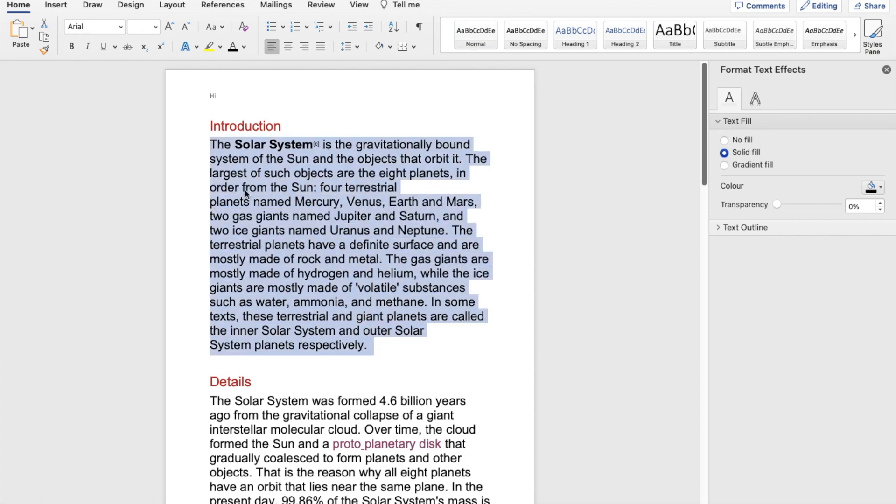
{"action": "left_click", "coordinate": [163, 8]}
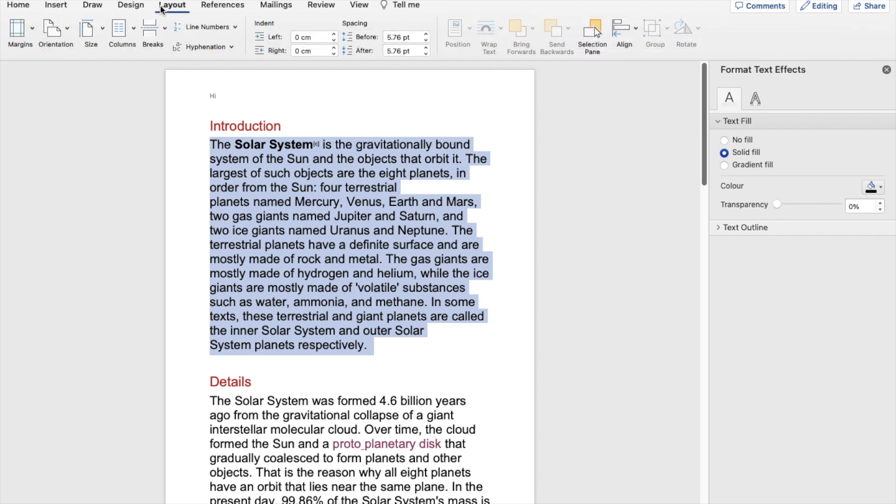
{"action": "left_click", "coordinate": [131, 31]}
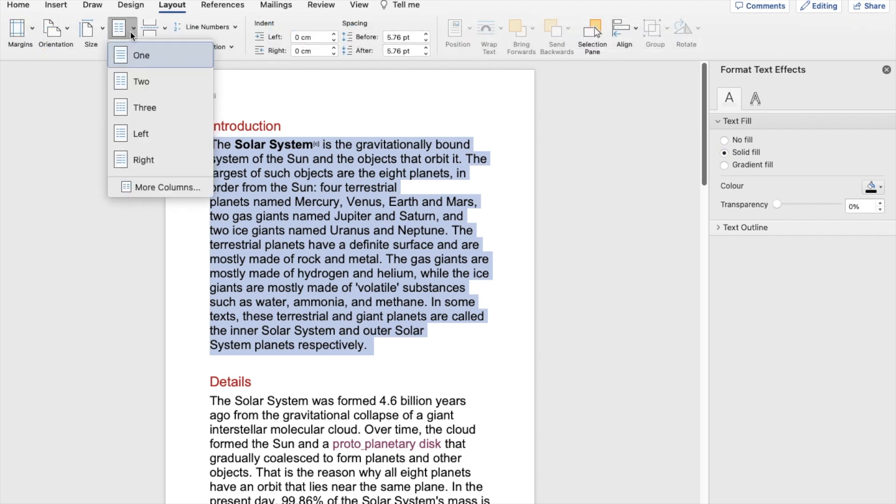
{"action": "left_click", "coordinate": [131, 81]}
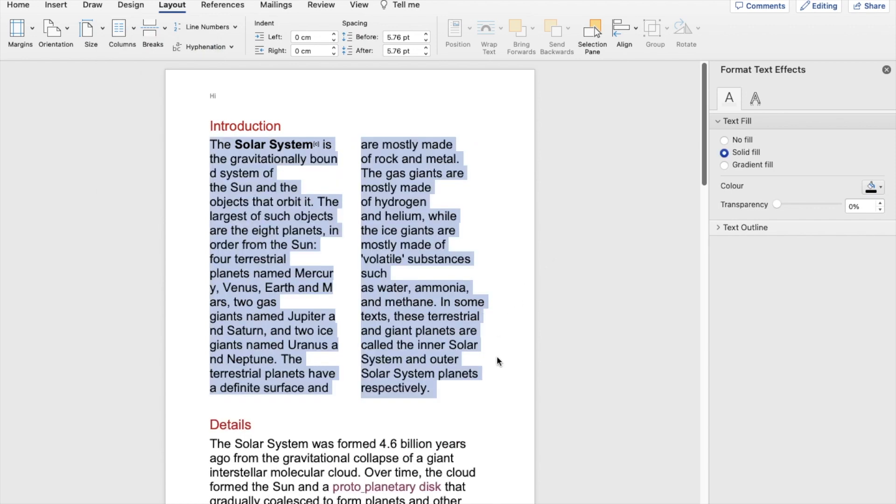
- Insert a column break in the Introduction text before the sentence starting "The terrestrial planets"
{"action": "left_click", "coordinate": [457, 398]}
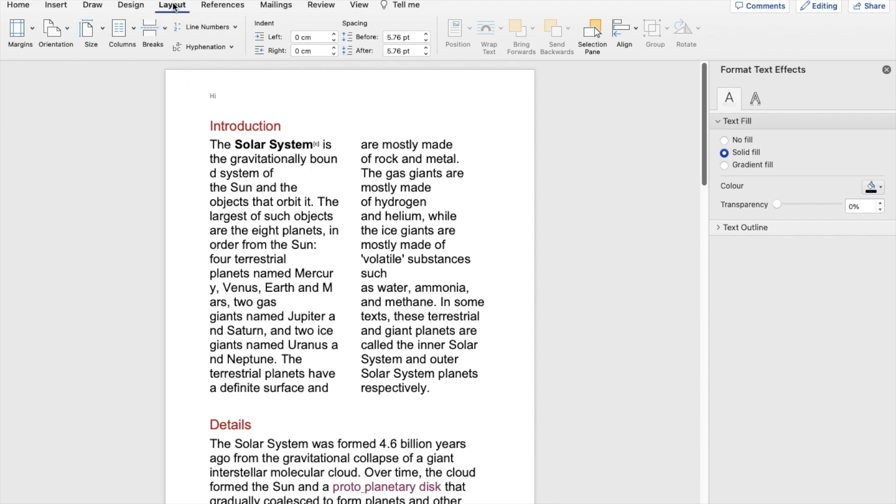
{"action": "left_click", "coordinate": [150, 30]}
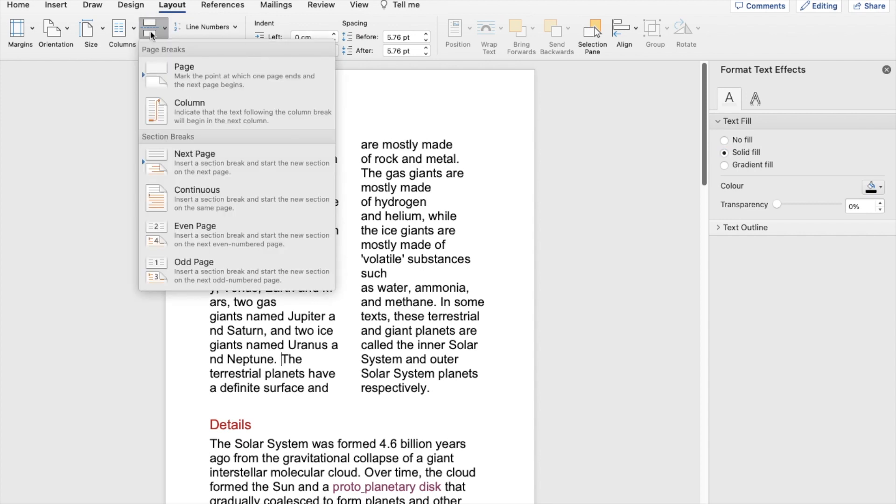
{"action": "left_click", "coordinate": [194, 120]}
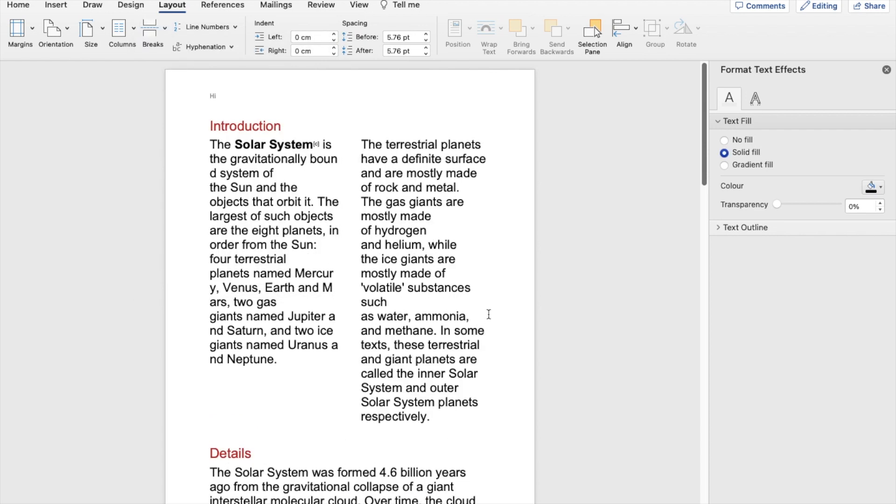
- Insert a page break in the Details text before the sentence starting "Over time, the cloud formed" and check the resulting page layout
{"action": "scroll", "coordinate": [364, 373], "scroll_direction": "down", "scroll_amount": 5}
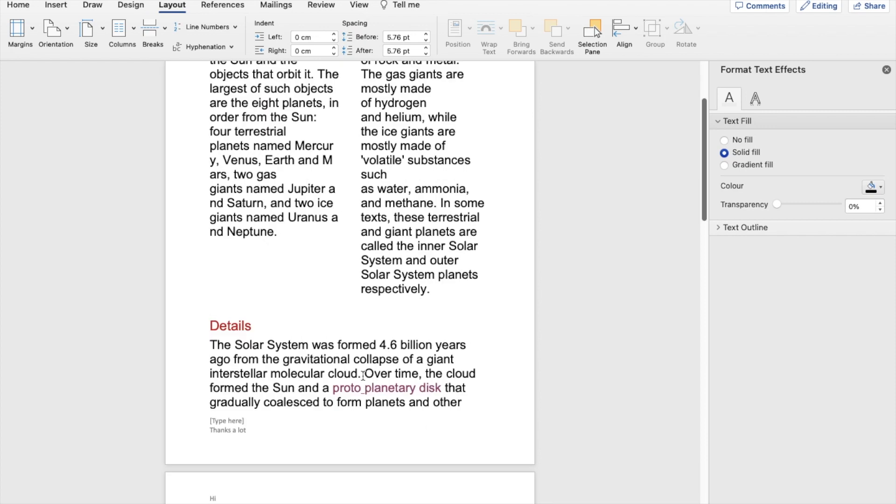
{"action": "left_click", "coordinate": [363, 372]}
{"action": "left_click", "coordinate": [151, 32]}
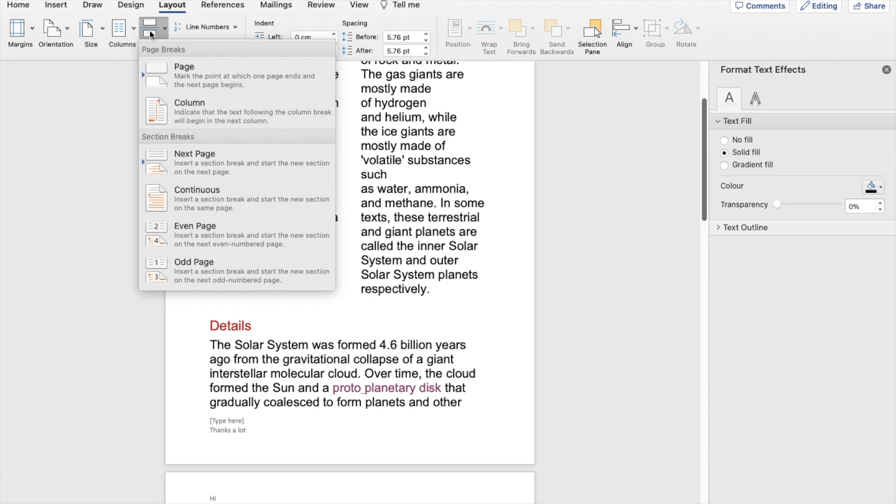
{"action": "left_click", "coordinate": [185, 81]}
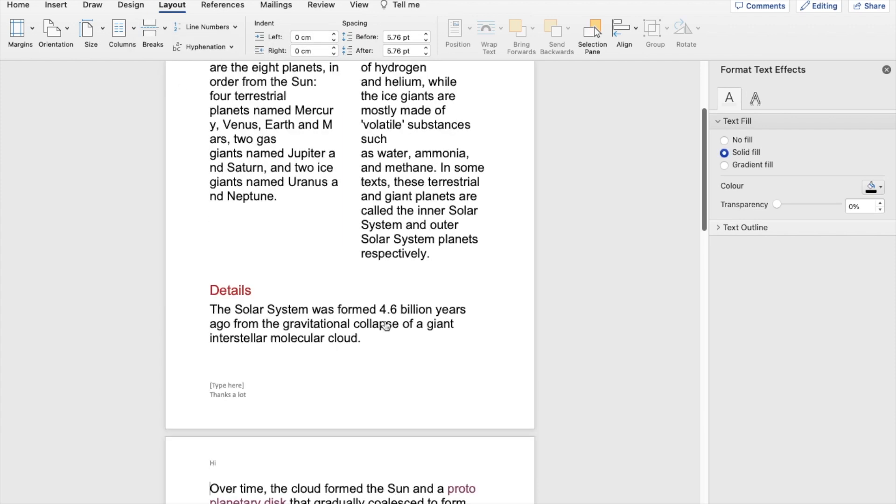
{"action": "scroll", "coordinate": [385, 325], "scroll_direction": "down", "scroll_amount": 5}
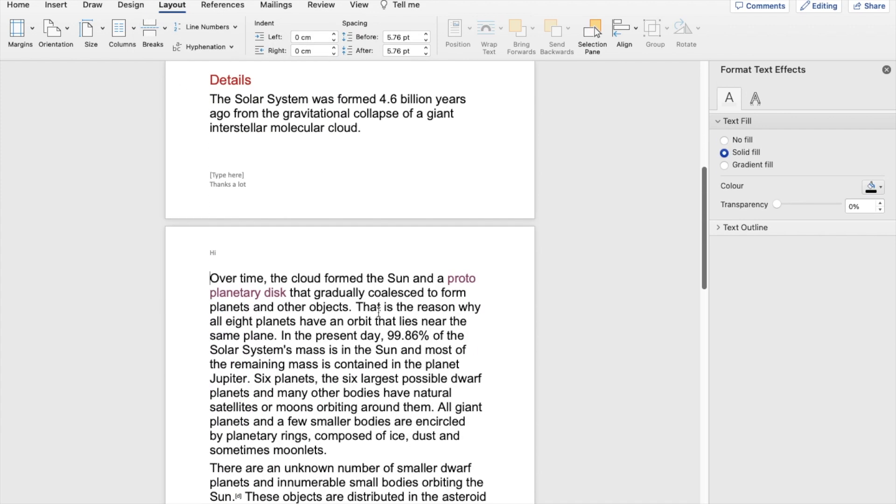
{"action": "scroll", "coordinate": [379, 312], "scroll_direction": "down", "scroll_amount": 2}
{"action": "scroll", "coordinate": [379, 312], "scroll_direction": "up", "scroll_amount": 6}
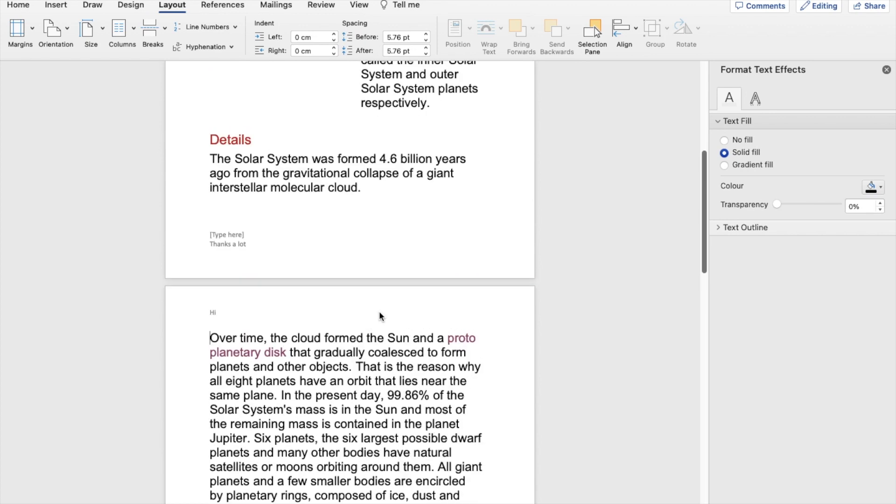
{"action": "scroll", "coordinate": [379, 312], "scroll_direction": "up", "scroll_amount": 3}
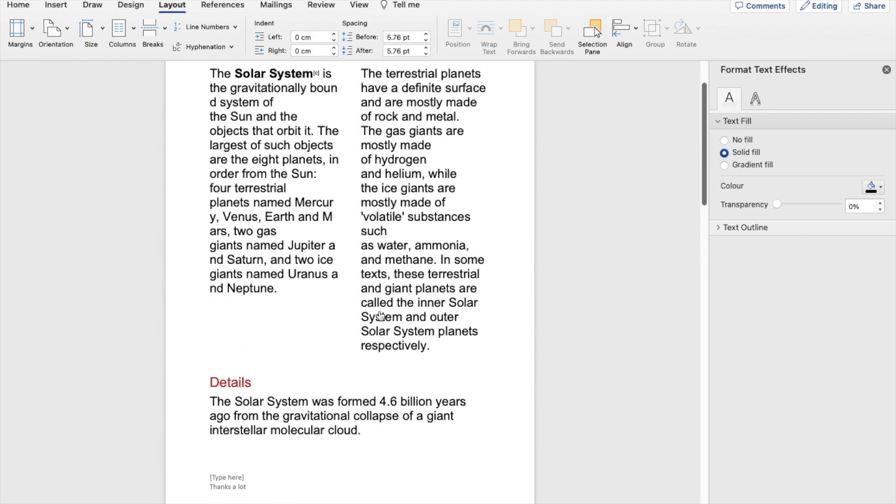
- Insert a continuous section break before the sentence starting "In the present day" on the second page
{"action": "scroll", "coordinate": [380, 316], "scroll_direction": "down", "scroll_amount": 6}
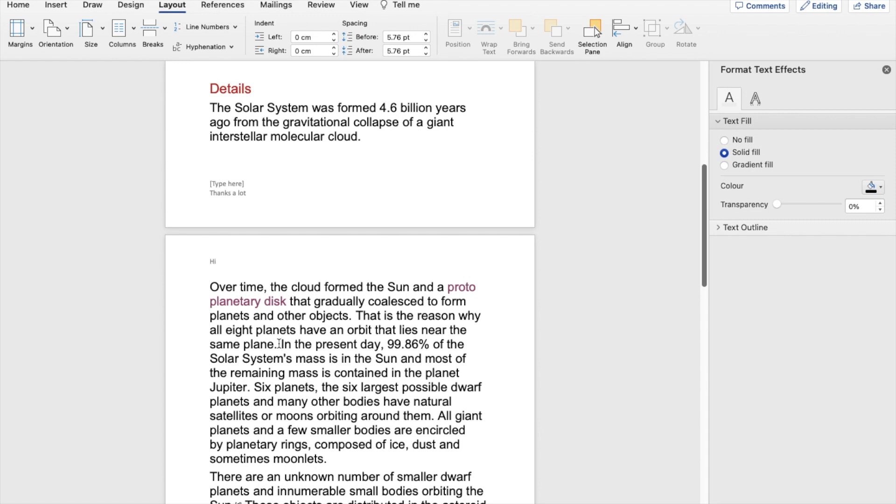
{"action": "left_click", "coordinate": [153, 27]}
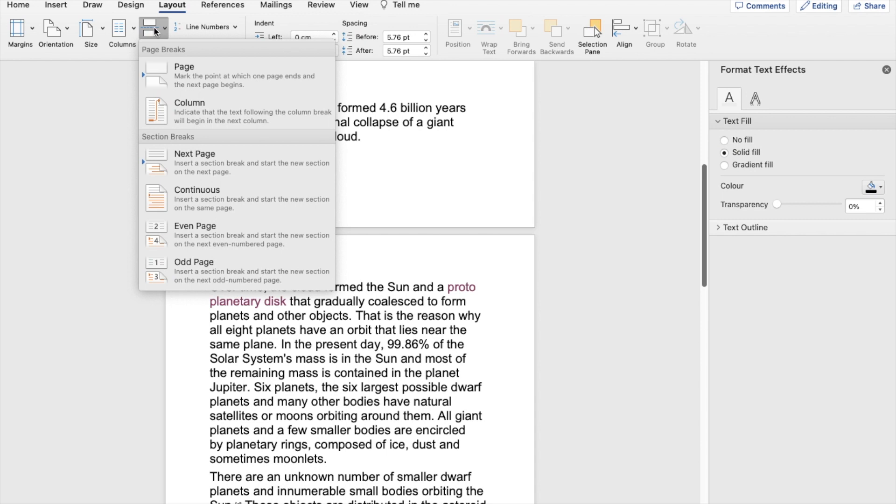
{"action": "left_click", "coordinate": [207, 198]}
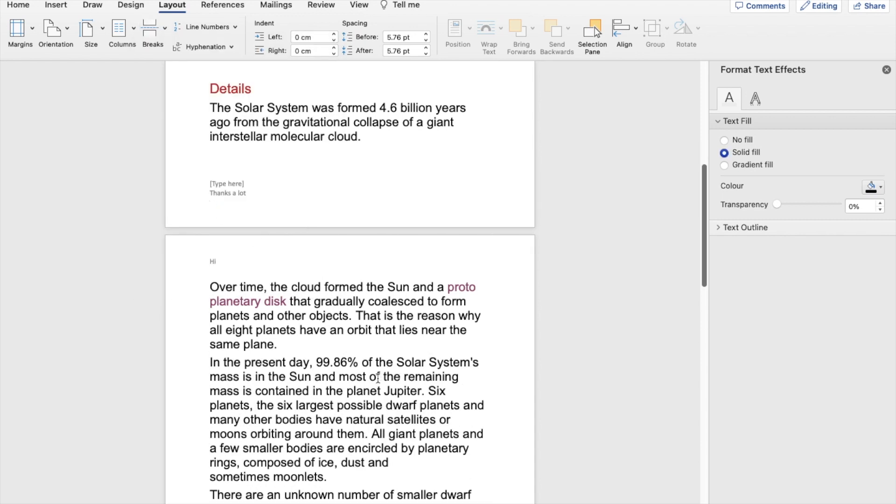
{"action": "scroll", "coordinate": [381, 377], "scroll_direction": "down", "scroll_amount": 2}
{"action": "scroll", "coordinate": [378, 377], "scroll_direction": "down", "scroll_amount": 5}
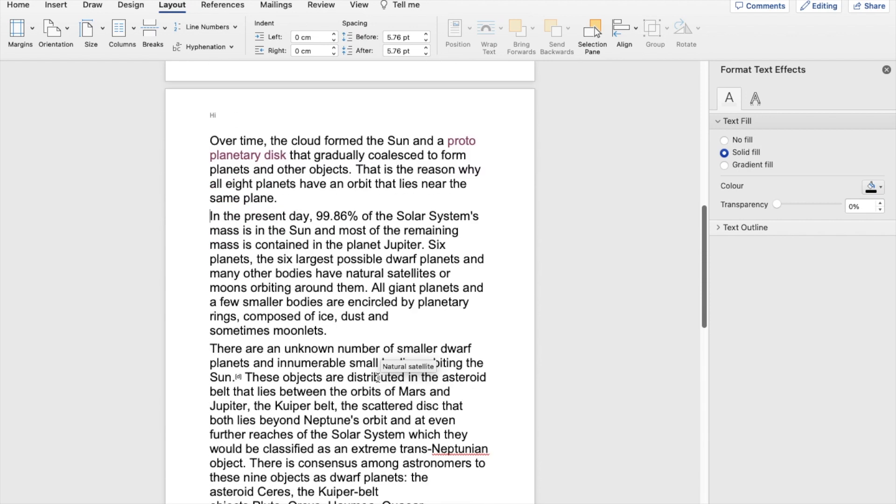
- Open the custom margins for the paragraph starting "In the present day" and raise the top margin to 4.2 cm
{"action": "scroll", "coordinate": [378, 377], "scroll_direction": "up", "scroll_amount": 2}
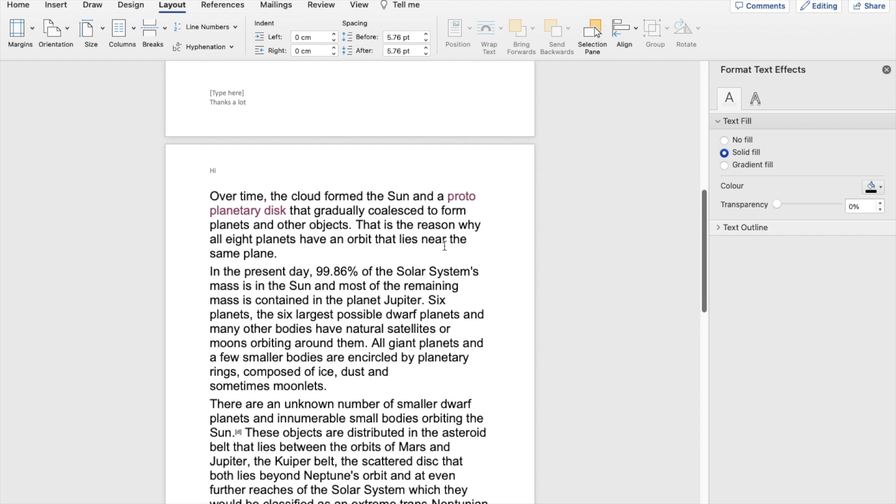
{"action": "left_click_drag", "start_coordinate": [209, 271], "coordinate": [364, 386]}
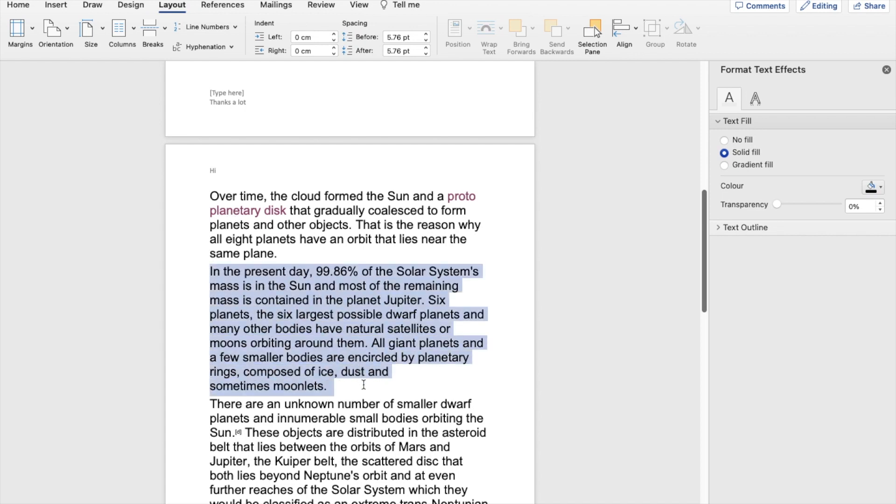
{"action": "left_click", "coordinate": [173, 6]}
{"action": "left_click", "coordinate": [14, 31]}
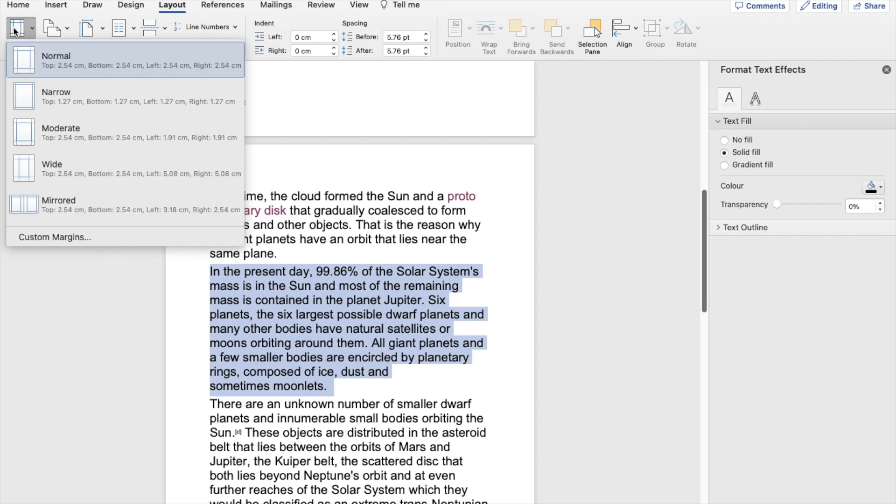
{"action": "left_click", "coordinate": [60, 237]}
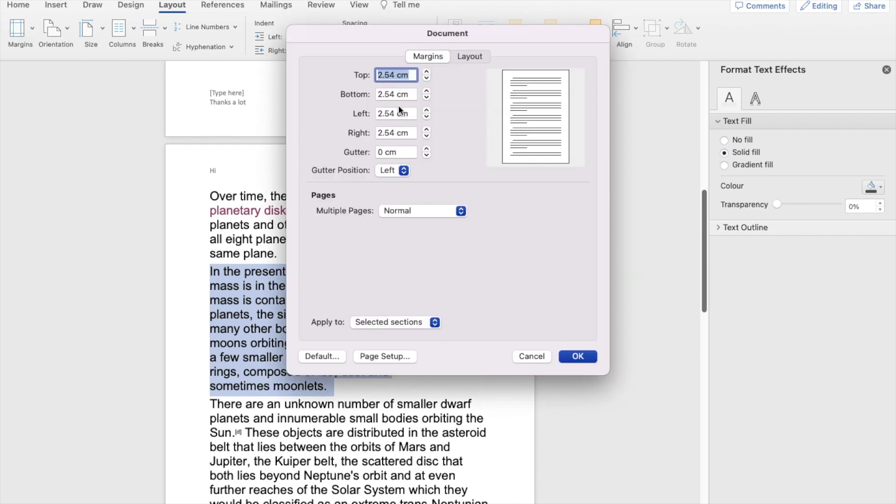
{"action": "left_click", "coordinate": [395, 75]}
{"action": "left_click", "coordinate": [425, 70]}
{"action": "left_click", "coordinate": [425, 70]}
{"action": "left_click", "coordinate": [425, 70]}
{"action": "left_click", "coordinate": [425, 70]}
{"action": "left_click", "coordinate": [426, 70]}
{"action": "left_click", "coordinate": [425, 71]}
{"action": "left_click", "coordinate": [425, 71]}
{"action": "left_click", "coordinate": [426, 71]}
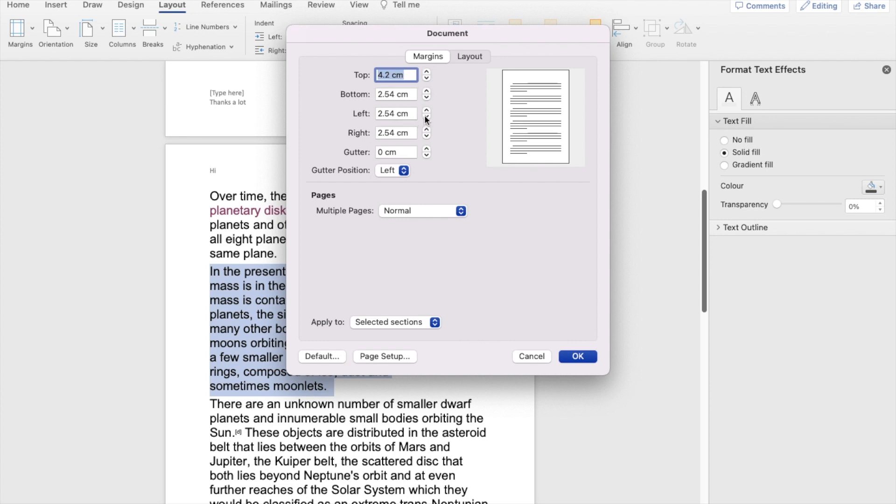
- Raise the left margin to 3.3 cm and apply the custom margins to the selected section
{"action": "left_click", "coordinate": [426, 110]}
{"action": "left_click", "coordinate": [425, 110]}
{"action": "left_click", "coordinate": [426, 110]}
{"action": "left_click", "coordinate": [426, 110]}
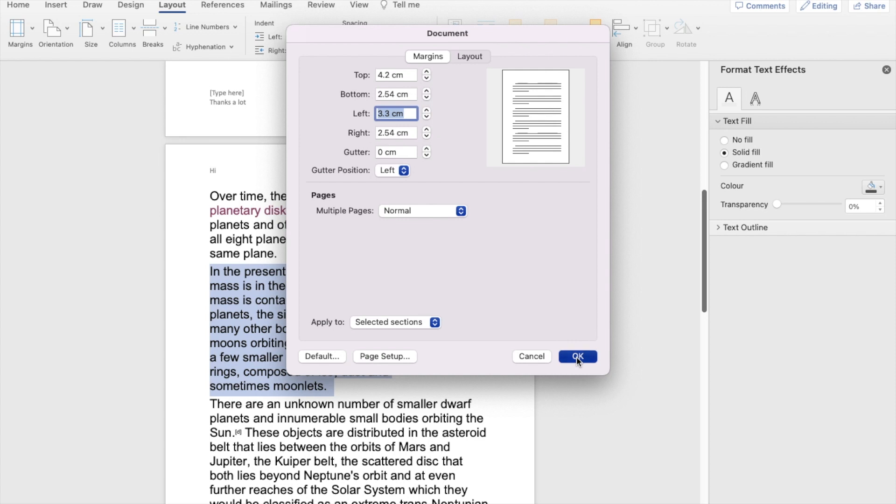
{"action": "left_click", "coordinate": [577, 357]}
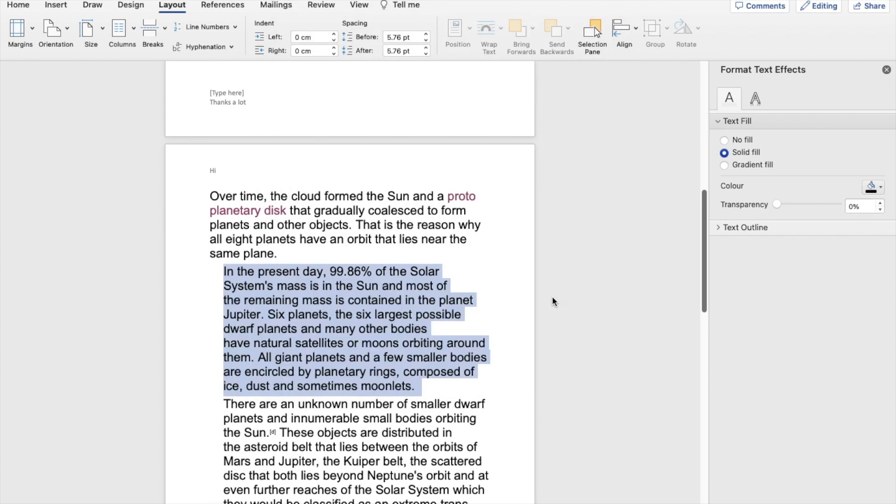
{"action": "left_click", "coordinate": [515, 304]}
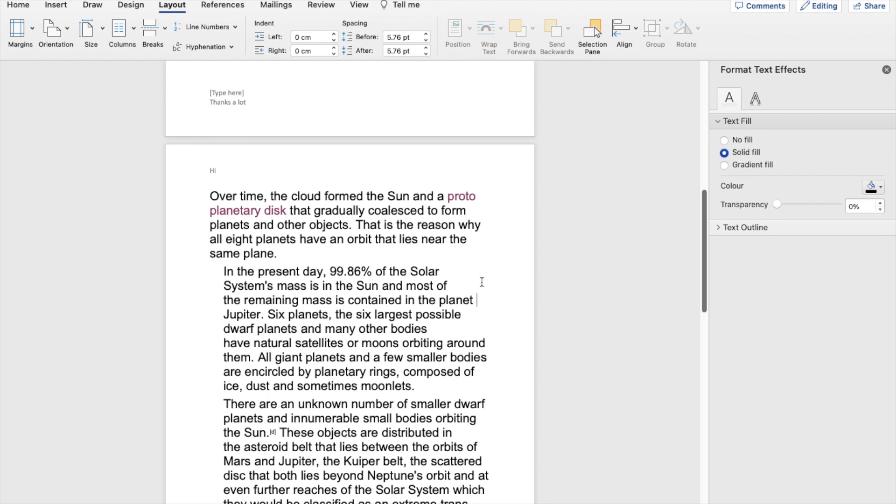
- Undo the custom margin change and deselect the paragraph
{"action": "key", "text": "super+z"}
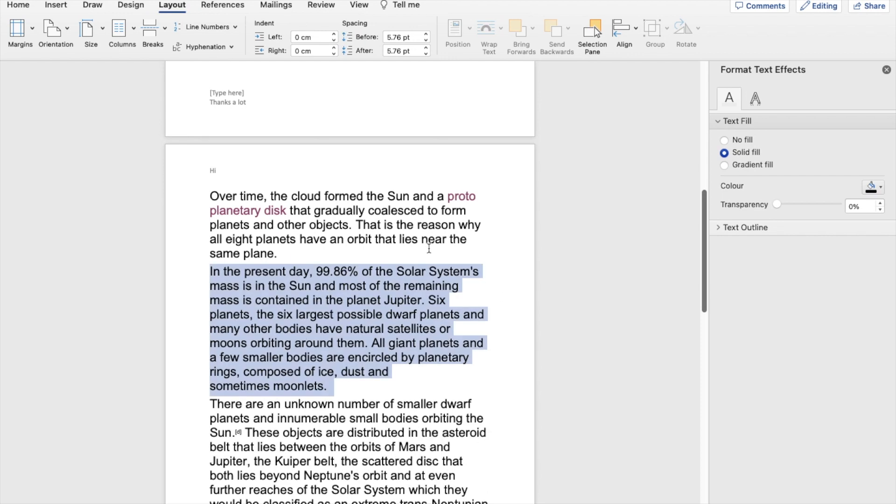
{"action": "left_click", "coordinate": [468, 248]}
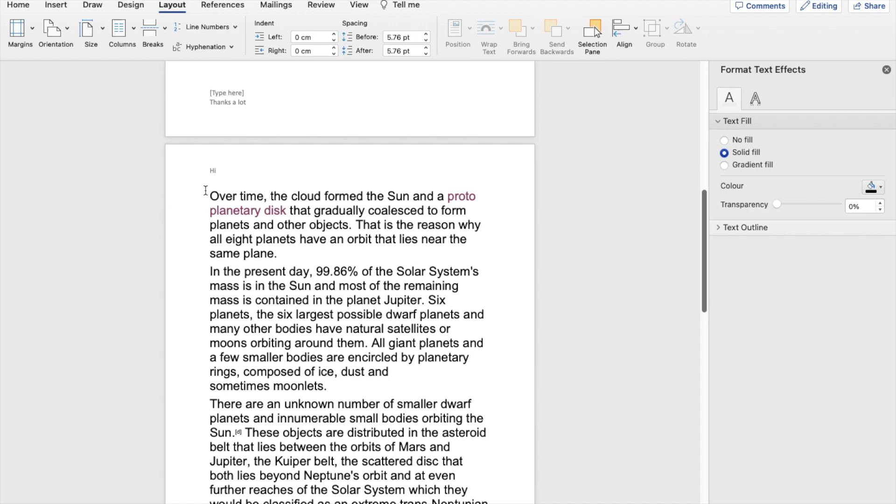
- Change the page orientation to Landscape for the text from "Over time, the cloud formed" onward
{"action": "left_click_drag", "start_coordinate": [206, 190], "coordinate": [406, 457]}
{"action": "scroll", "coordinate": [346, 304], "scroll_direction": "up", "scroll_amount": 5}
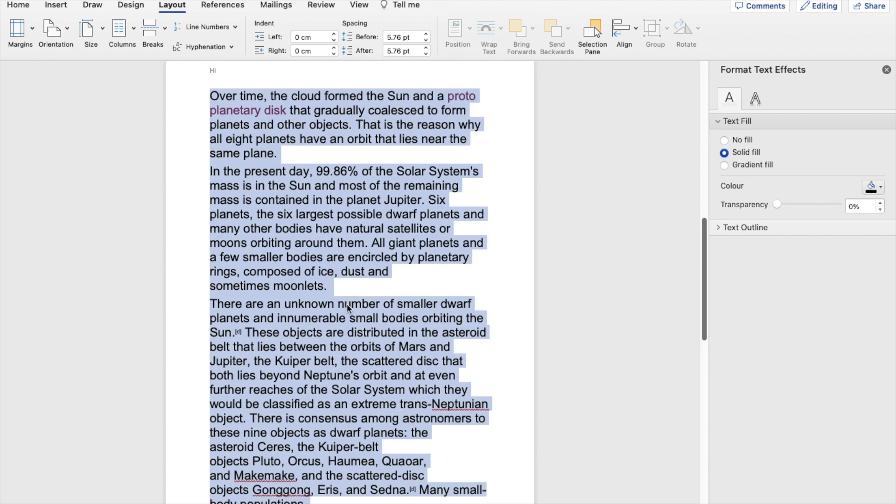
{"action": "left_click", "coordinate": [51, 31]}
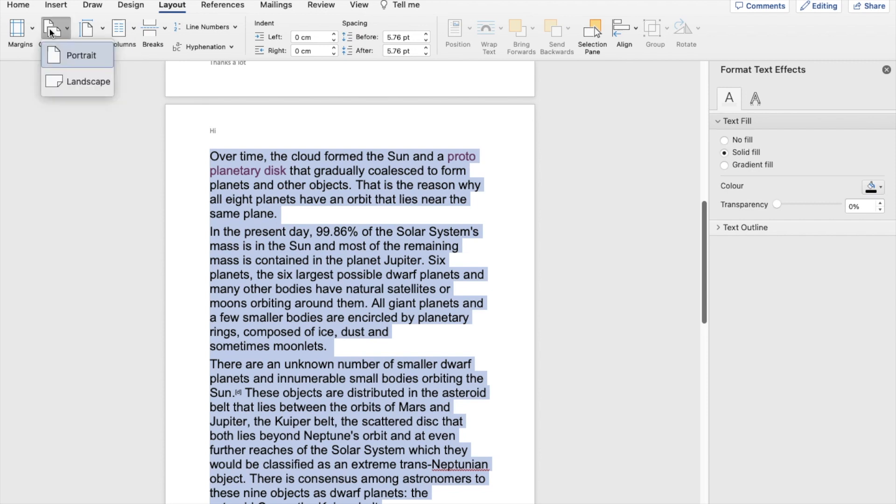
{"action": "left_click", "coordinate": [73, 82]}
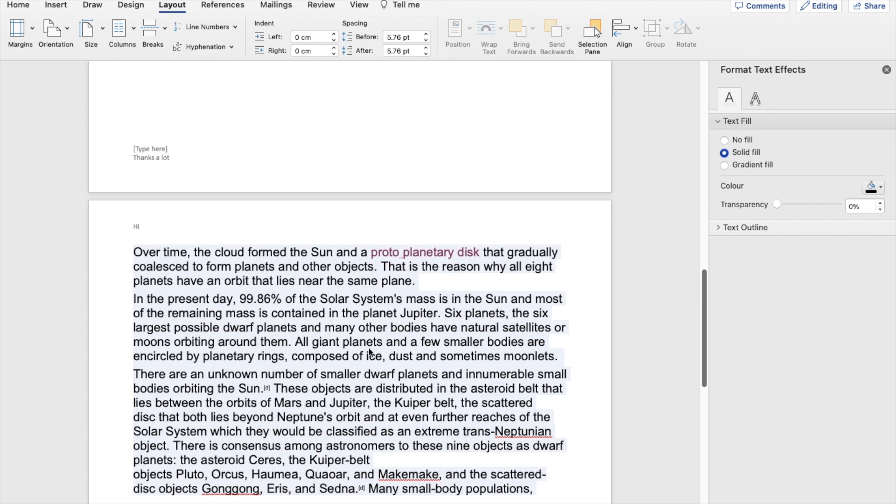
- Try the 8.5x13.5 and A5 paper sizes on the section after the continuous break, and return it to A4
{"action": "left_click", "coordinate": [87, 29]}
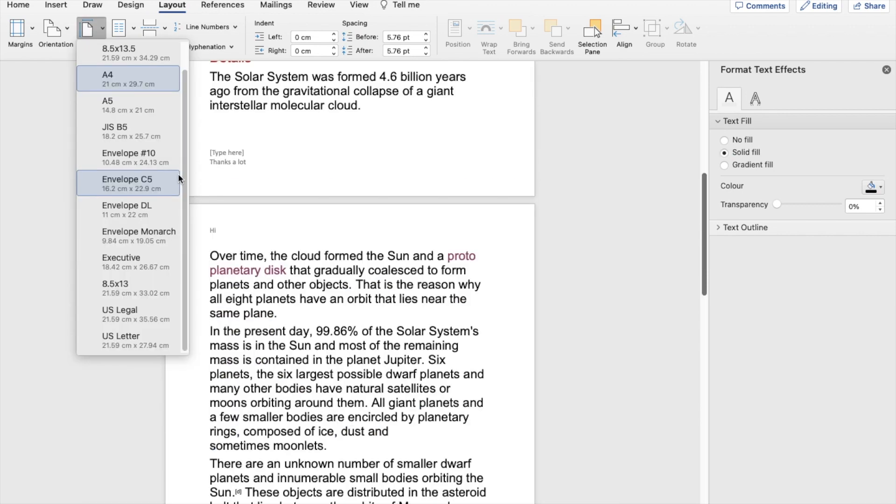
{"action": "left_click", "coordinate": [143, 51]}
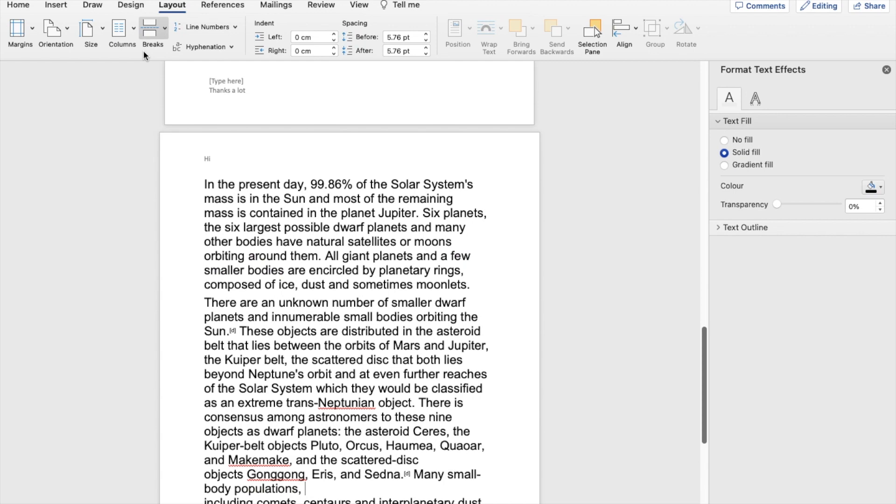
{"action": "left_click", "coordinate": [88, 29]}
{"action": "left_click", "coordinate": [122, 130]}
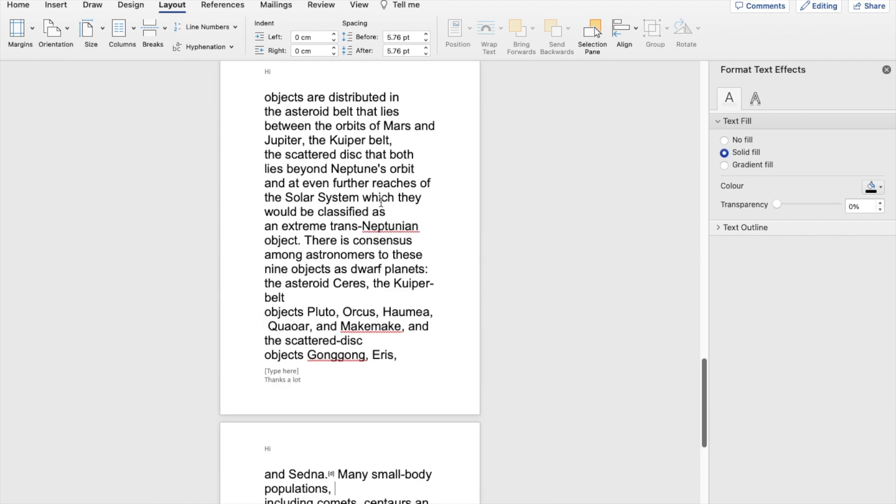
{"action": "left_click", "coordinate": [91, 26]}
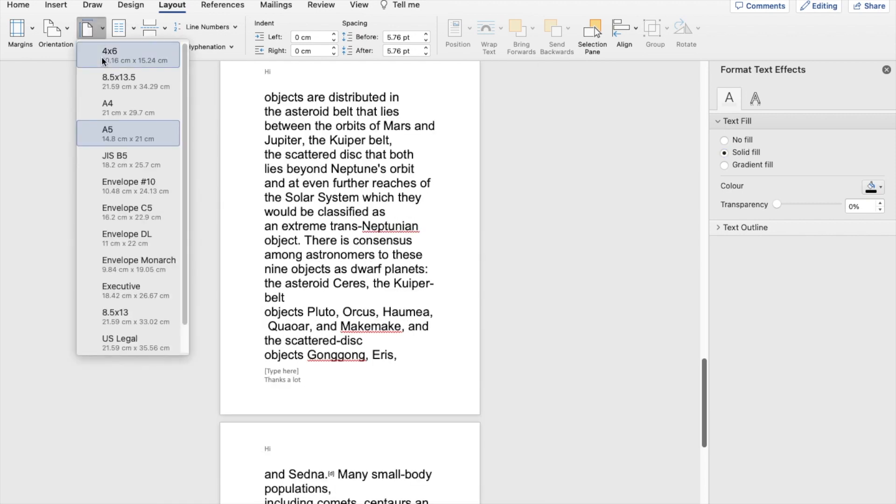
{"action": "left_click", "coordinate": [130, 110]}
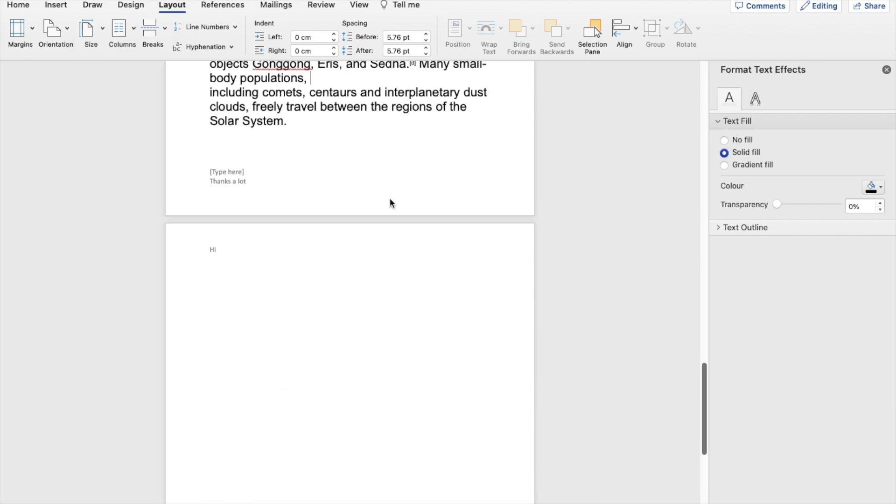
- Draw a Smiley Face shape about 10.34 cm high and 8.74 cm wide on the blank page after the text
{"action": "scroll", "coordinate": [390, 198], "scroll_direction": "up", "scroll_amount": 10}
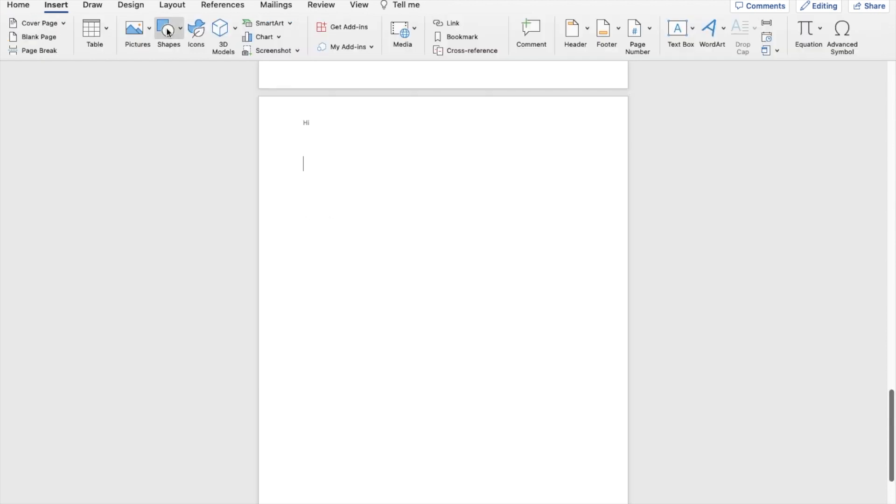
{"action": "left_click", "coordinate": [167, 32]}
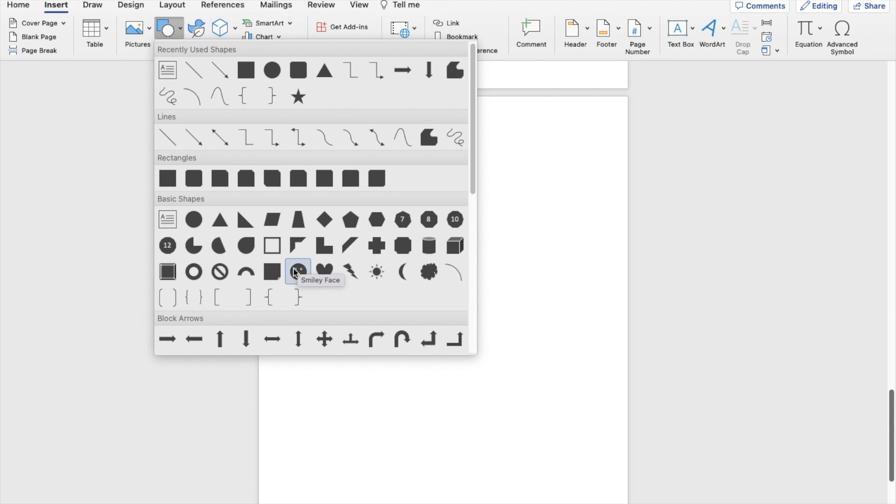
{"action": "scroll", "coordinate": [337, 270], "scroll_direction": "down", "scroll_amount": 5}
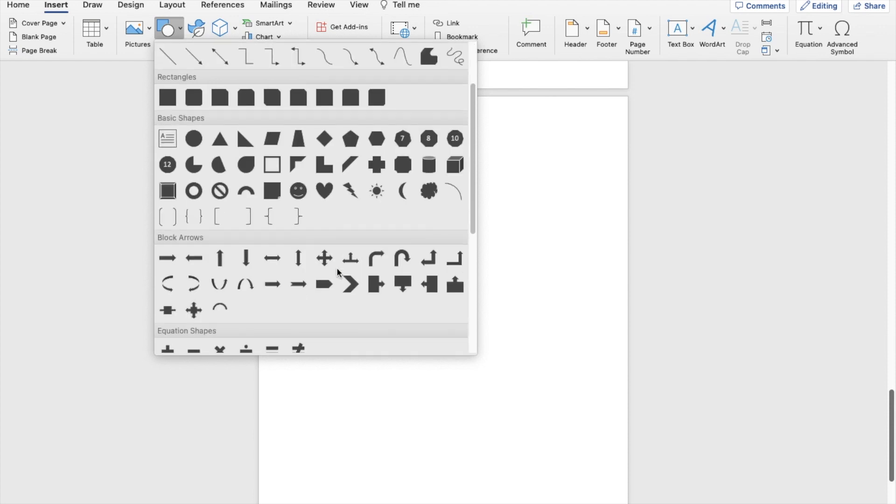
{"action": "scroll", "coordinate": [338, 273], "scroll_direction": "down", "scroll_amount": 3}
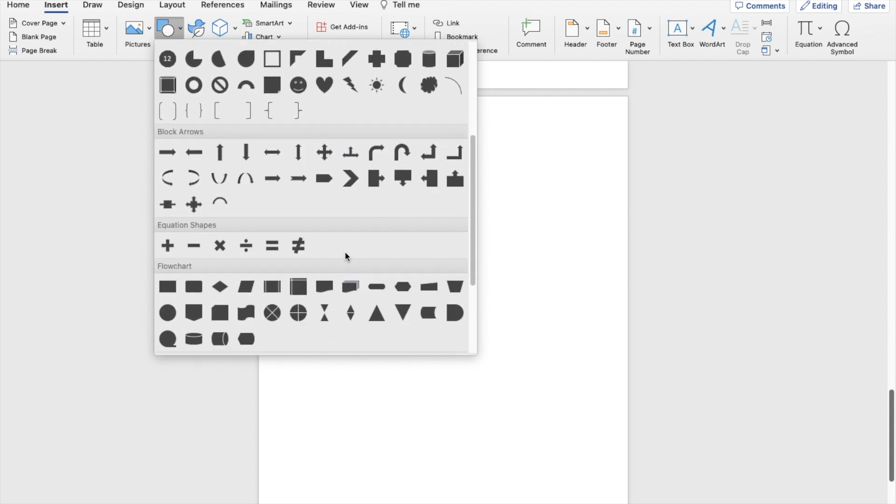
{"action": "scroll", "coordinate": [345, 252], "scroll_direction": "up", "scroll_amount": 3}
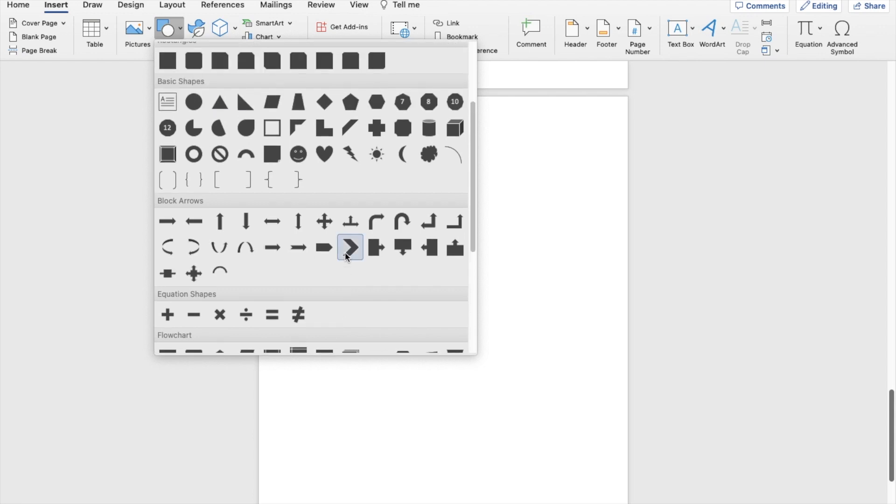
{"action": "scroll", "coordinate": [346, 252], "scroll_direction": "up", "scroll_amount": 3}
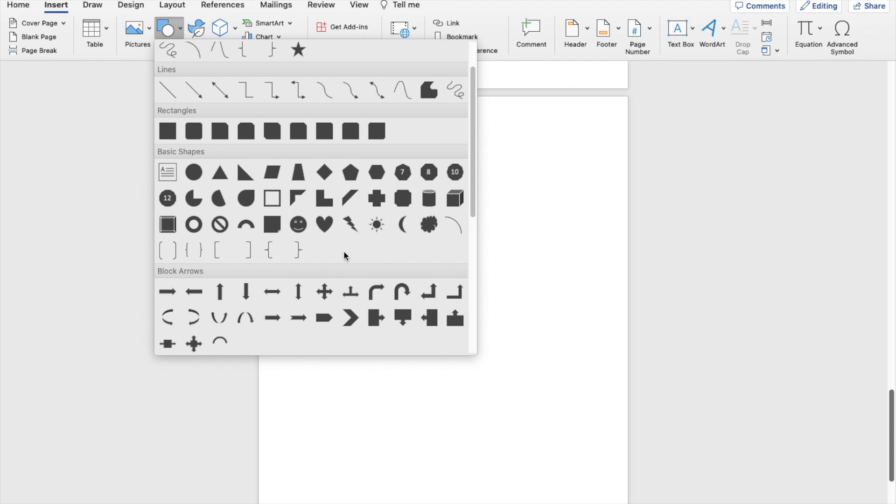
{"action": "left_click", "coordinate": [301, 223]}
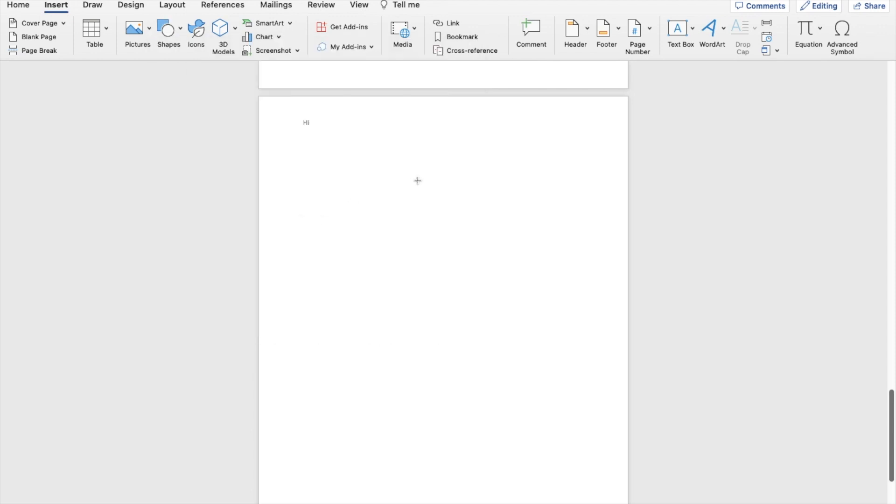
{"action": "left_click_drag", "start_coordinate": [377, 175], "coordinate": [531, 359]}
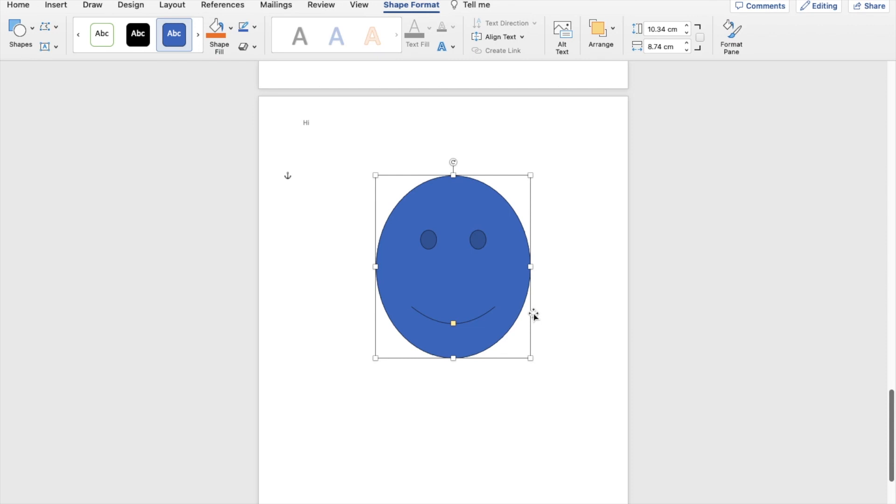
{"action": "left_click", "coordinate": [552, 315]}
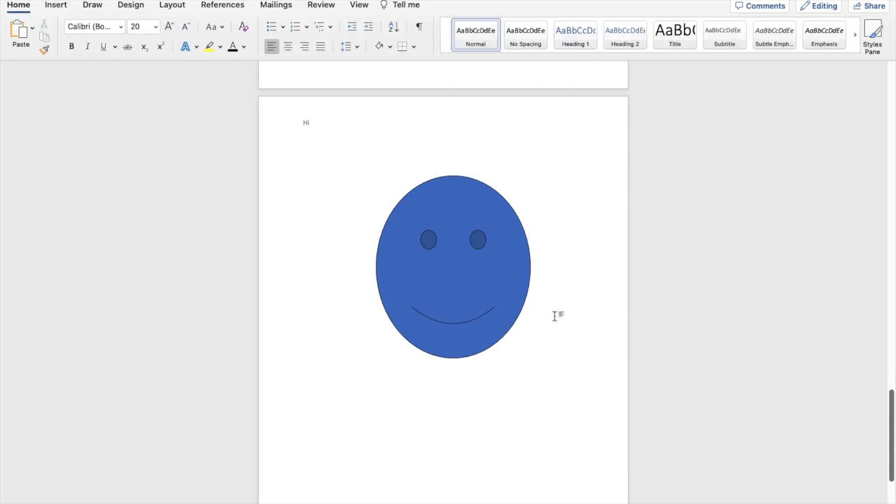
- Set the smiley face's outline weight to 3 pt and fill the shape with orange
{"action": "left_click", "coordinate": [253, 28]}
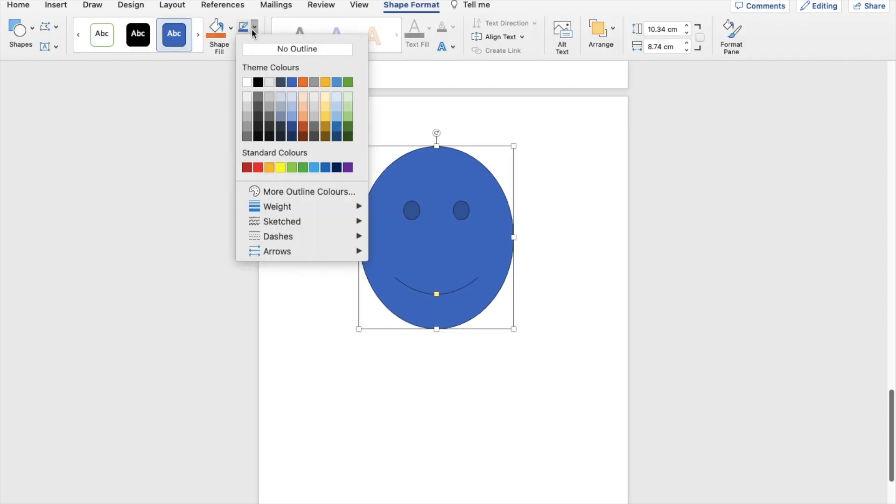
{"action": "mouse_move", "coordinate": [299, 214]}
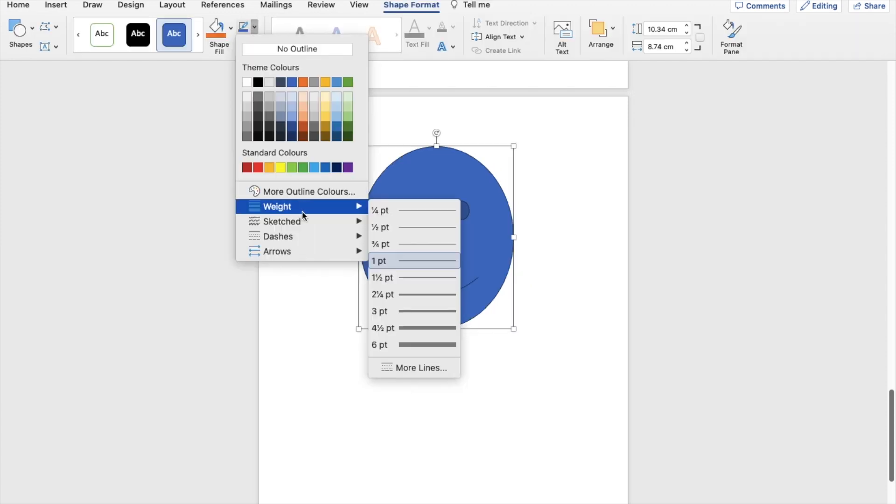
{"action": "left_click", "coordinate": [391, 312]}
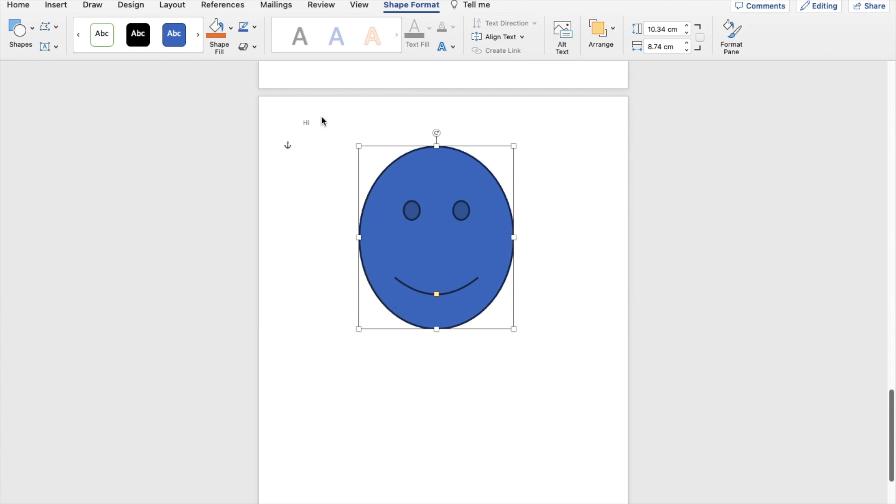
{"action": "left_click", "coordinate": [216, 28]}
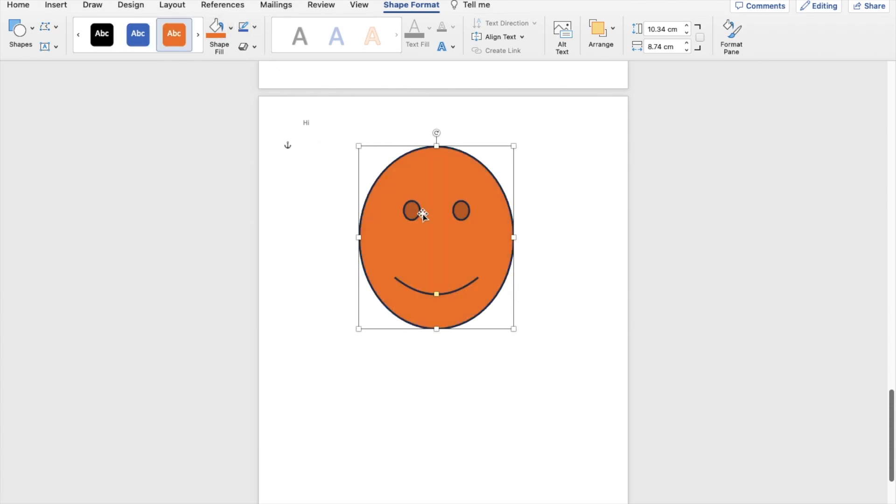
{"action": "left_click", "coordinate": [544, 218]}
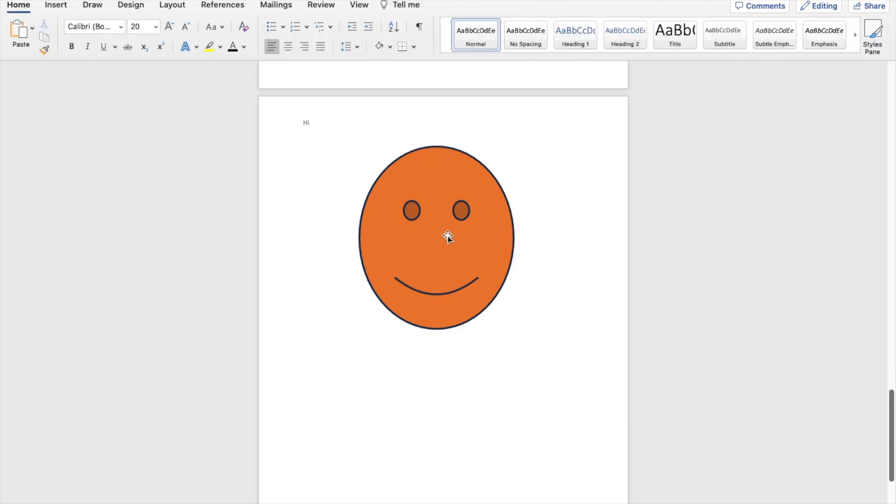
- Delete the smiley face and draw a rounded rectangle about 8.18 cm high and 7.98 cm wide in its place
{"action": "left_click", "coordinate": [435, 172]}
{"action": "key", "text": "BackSpace"}
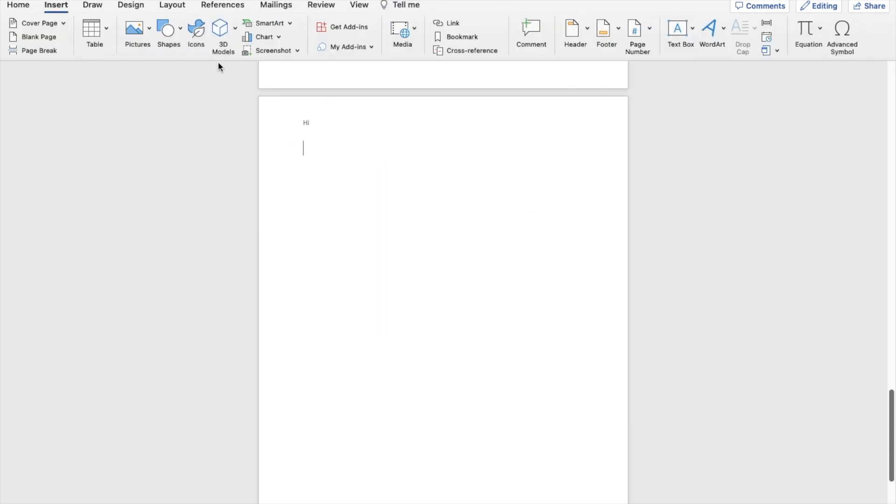
{"action": "left_click", "coordinate": [170, 38]}
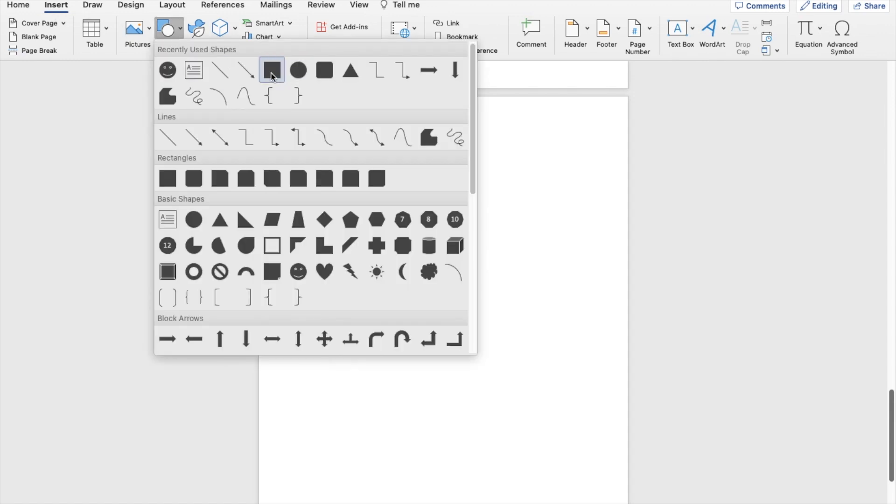
{"action": "left_click", "coordinate": [325, 70]}
{"action": "mouse_move", "coordinate": [365, 168]}
{"action": "left_mouse_down"}
{"action": "mouse_move", "coordinate": [499, 292]}
{"action": "mouse_move", "coordinate": [506, 313]}
{"action": "left_mouse_up"}
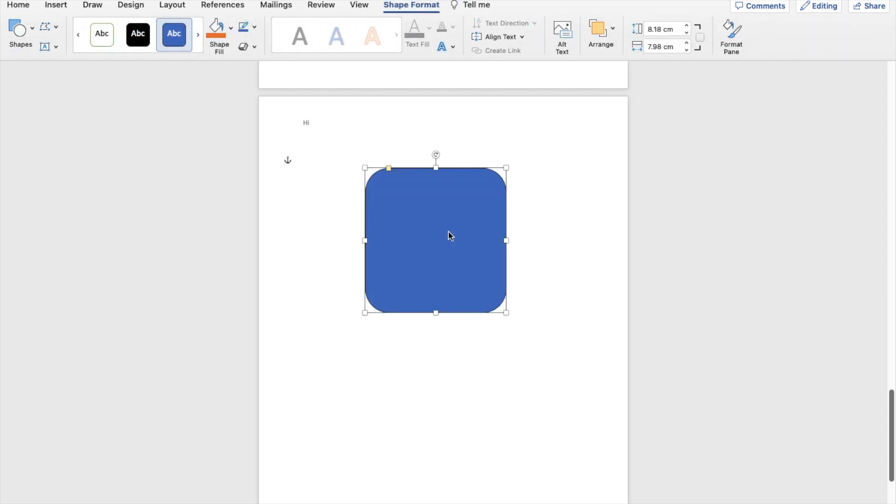
- Add the text "Hello" inside the rounded rectangle, and delete the whole shape
{"action": "right_click", "coordinate": [449, 234]}
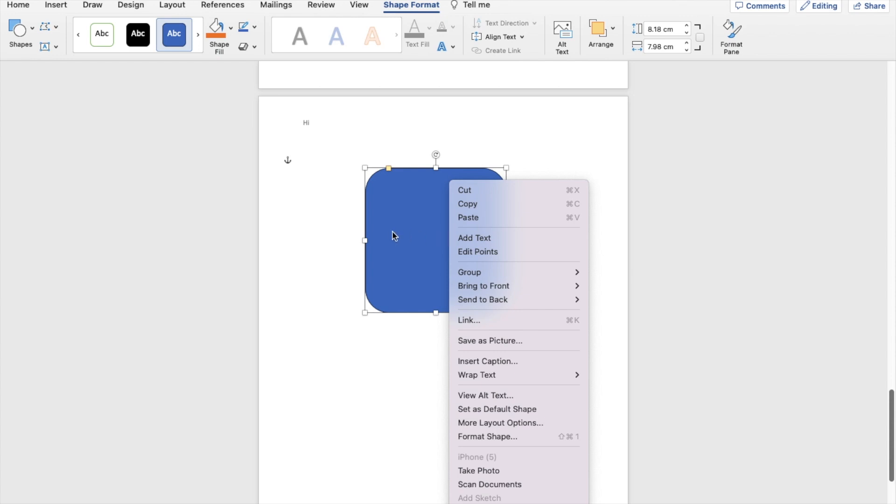
{"action": "left_click", "coordinate": [481, 238]}
{"action": "type", "text": "Hello"}
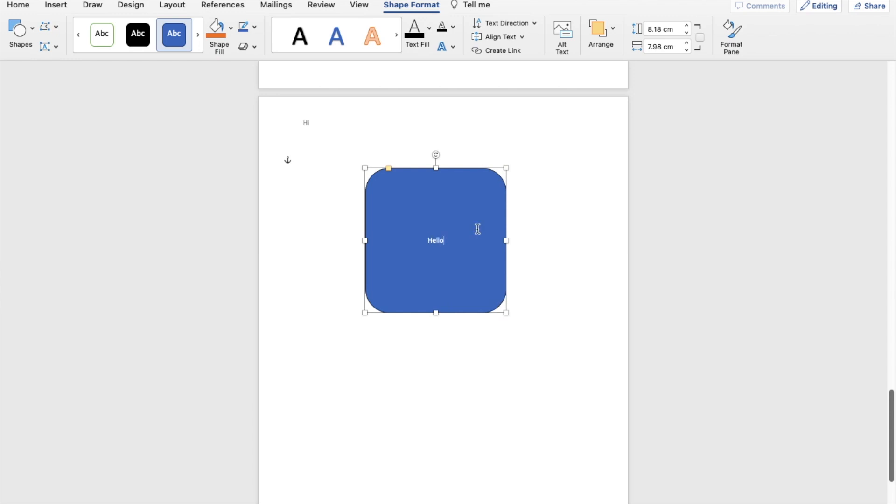
{"action": "left_click", "coordinate": [536, 252]}
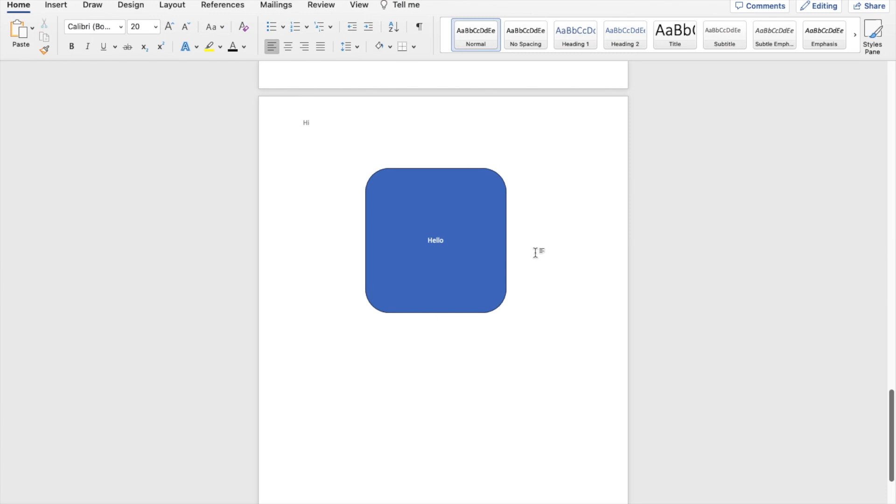
{"action": "left_click", "coordinate": [408, 226]}
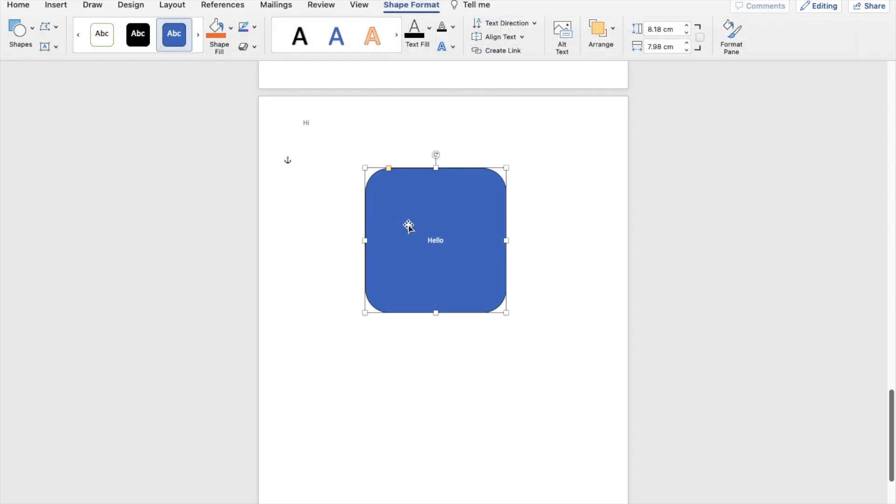
{"action": "key", "text": "Delete"}
- Set the body text under the Introduction heading to a single column
{"action": "scroll", "coordinate": [435, 221], "scroll_direction": "up", "scroll_amount": 11}
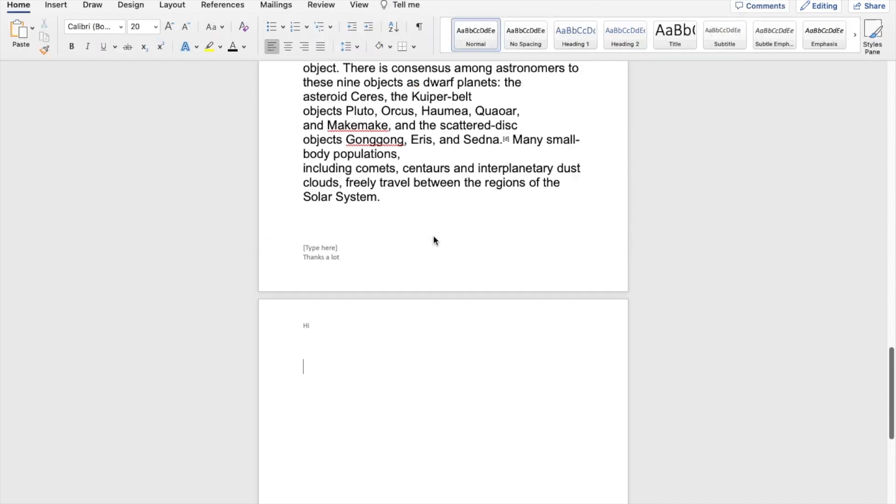
{"action": "scroll", "coordinate": [430, 249], "scroll_direction": "up", "scroll_amount": 15}
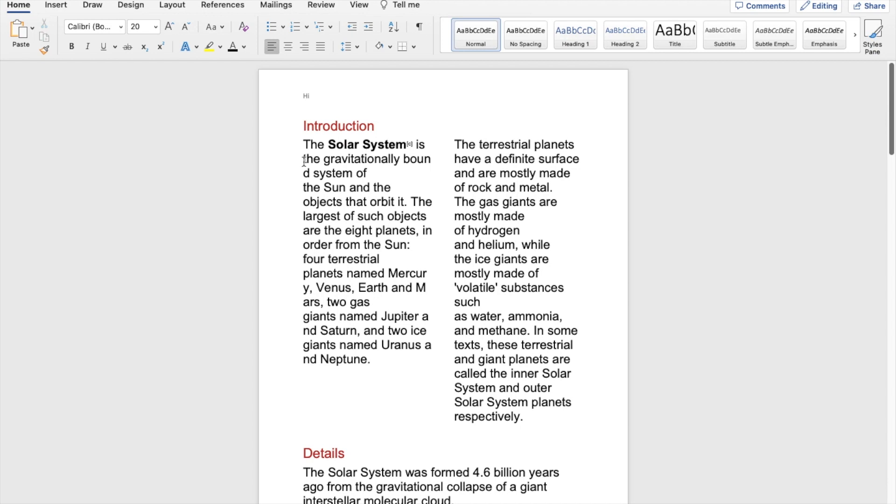
{"action": "left_click_drag", "start_coordinate": [301, 143], "coordinate": [530, 417]}
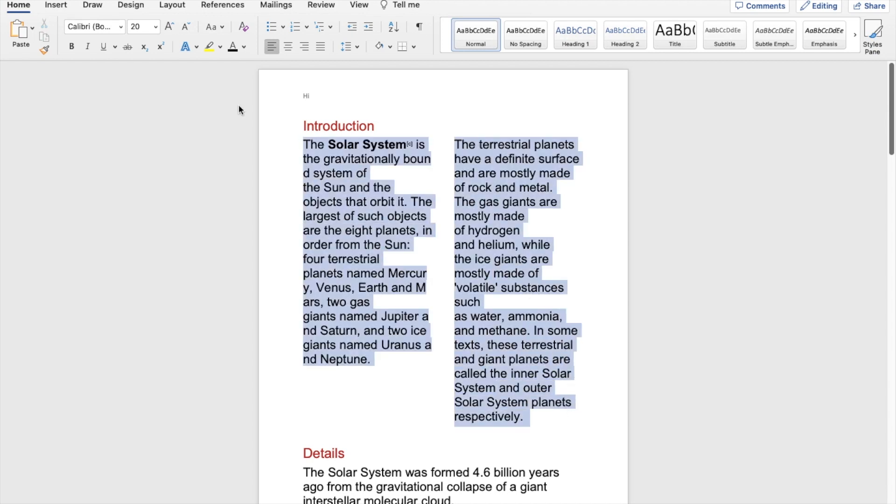
{"action": "left_click", "coordinate": [171, 7]}
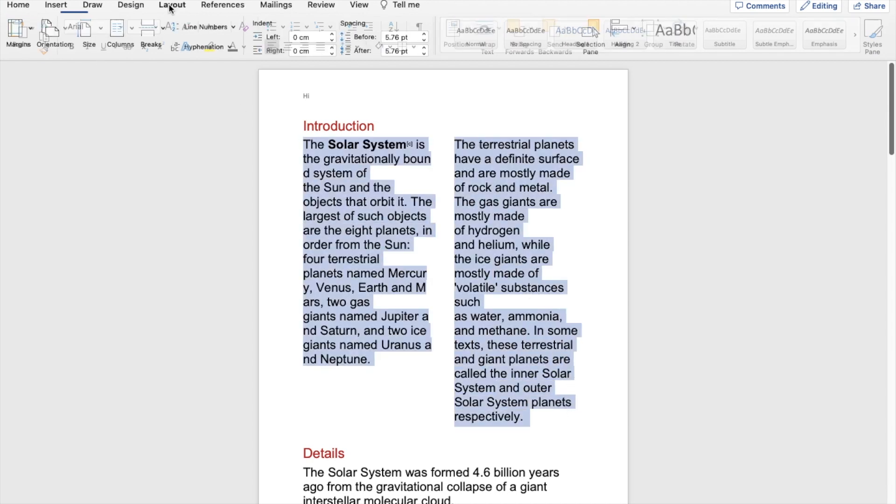
{"action": "left_click", "coordinate": [122, 29]}
{"action": "left_click", "coordinate": [133, 55]}
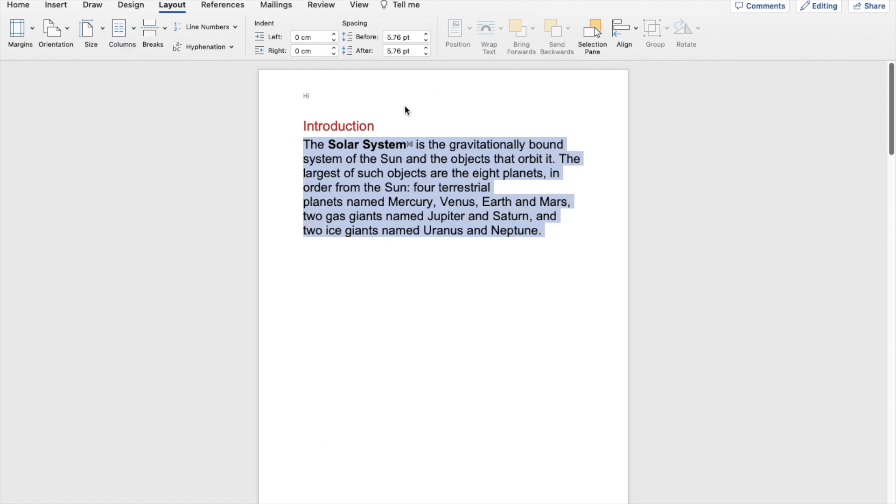
{"action": "left_click", "coordinate": [438, 260]}
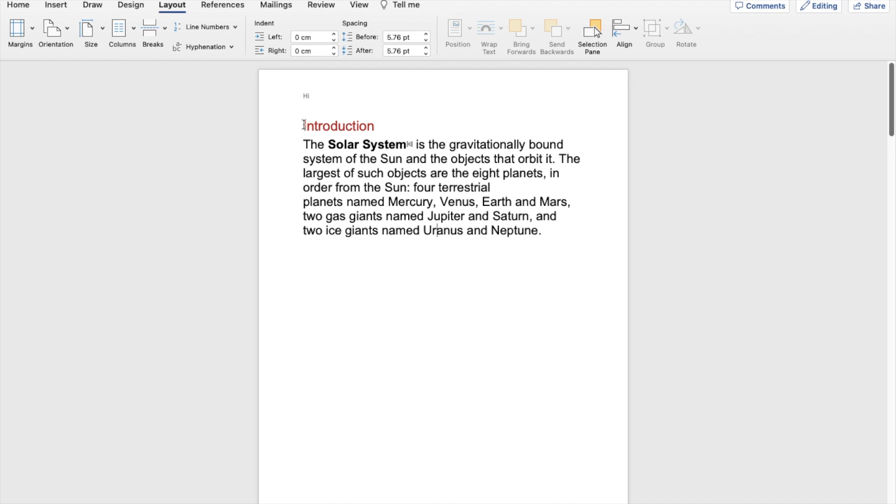
- Apply All Borders to the paragraph under the Introduction heading
{"action": "left_click_drag", "start_coordinate": [303, 144], "coordinate": [545, 231]}
{"action": "left_click", "coordinate": [18, 5]}
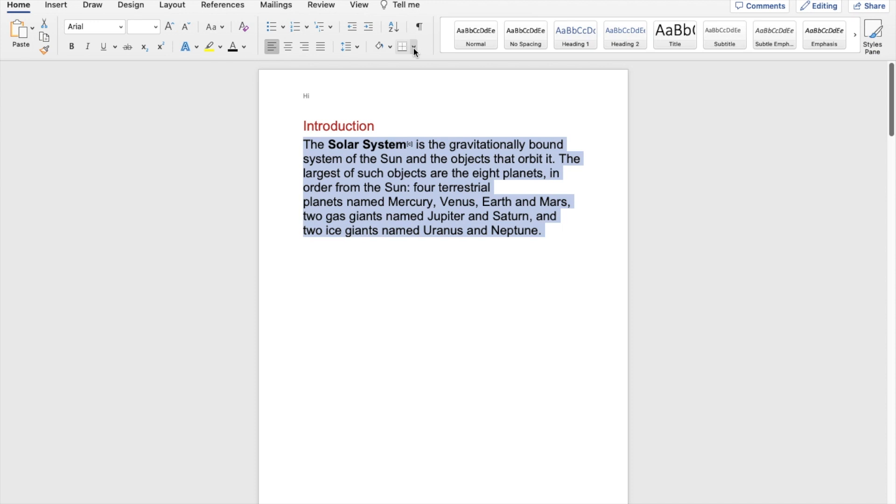
{"action": "left_click", "coordinate": [414, 47]}
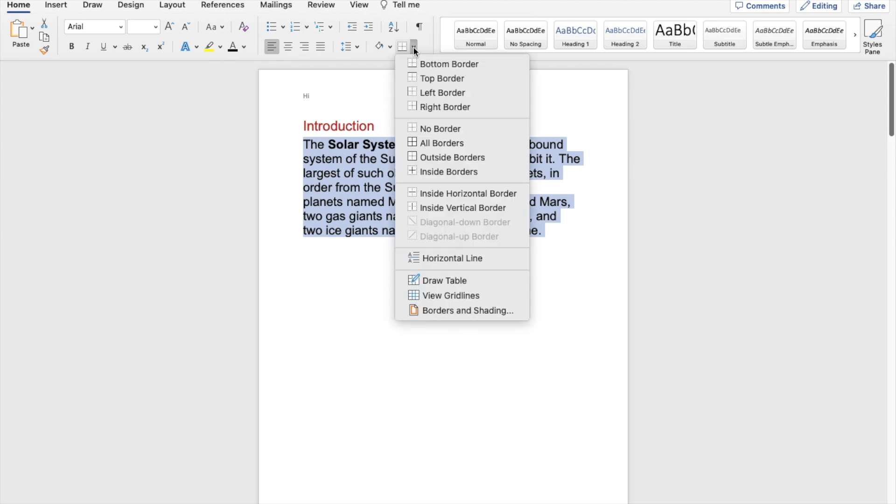
{"action": "left_click", "coordinate": [436, 143]}
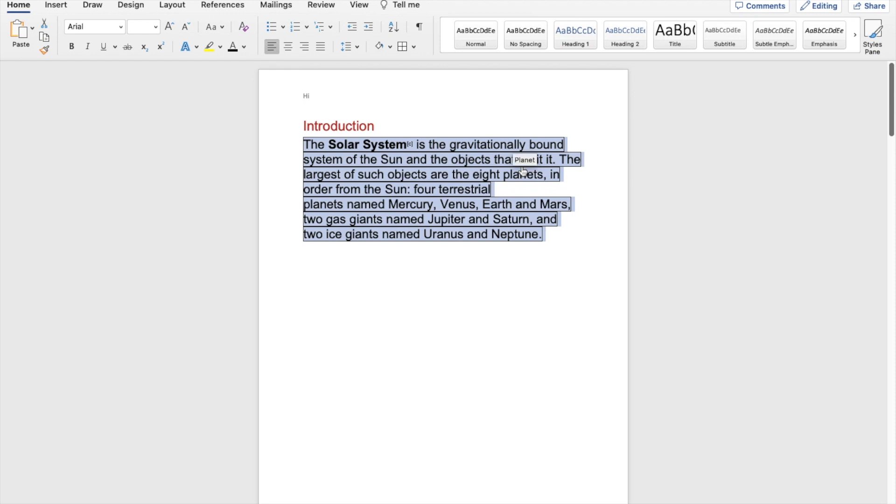
- Try the Inside Borders option on the bordered Introduction paragraph
{"action": "left_click", "coordinate": [414, 46]}
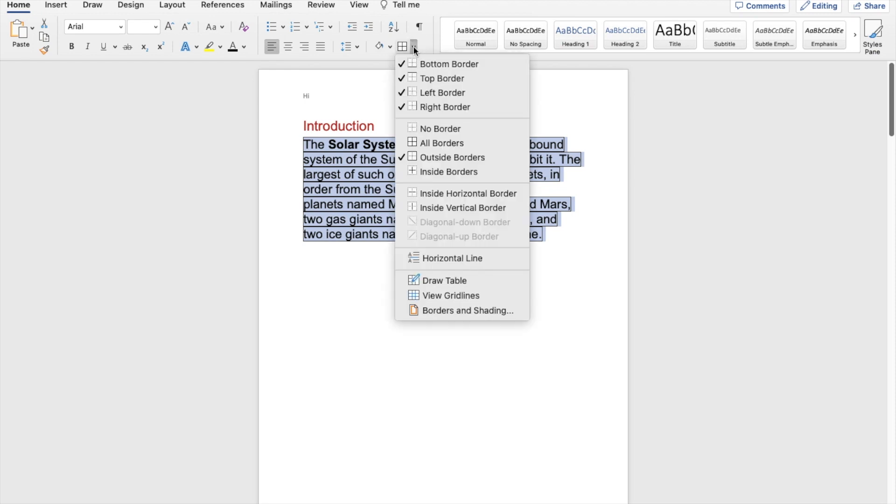
{"action": "left_click", "coordinate": [424, 172]}
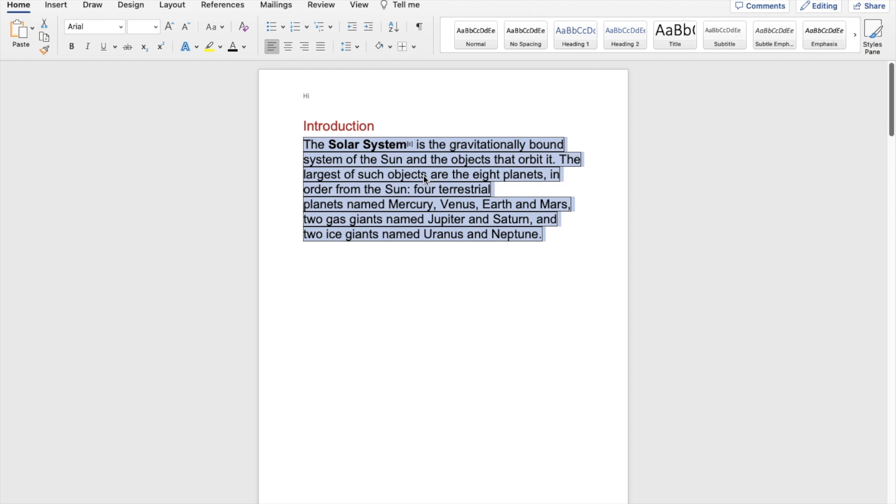
{"action": "left_click", "coordinate": [415, 46]}
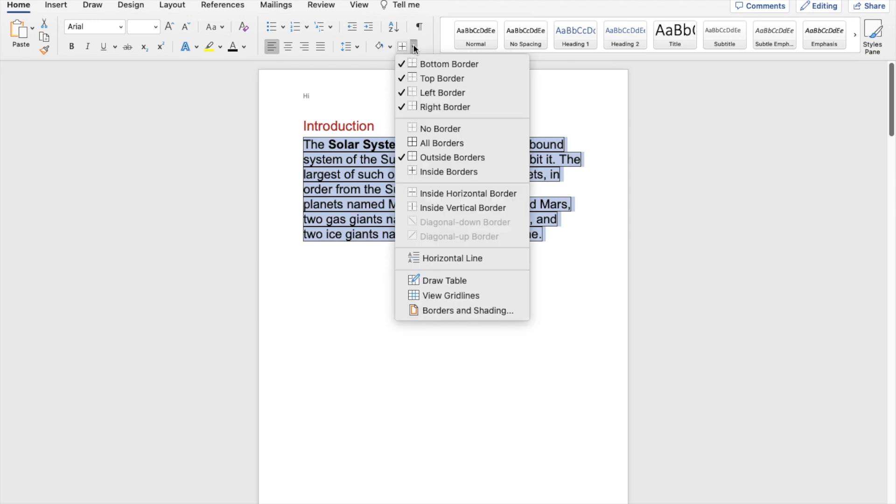
{"action": "left_click", "coordinate": [435, 173]}
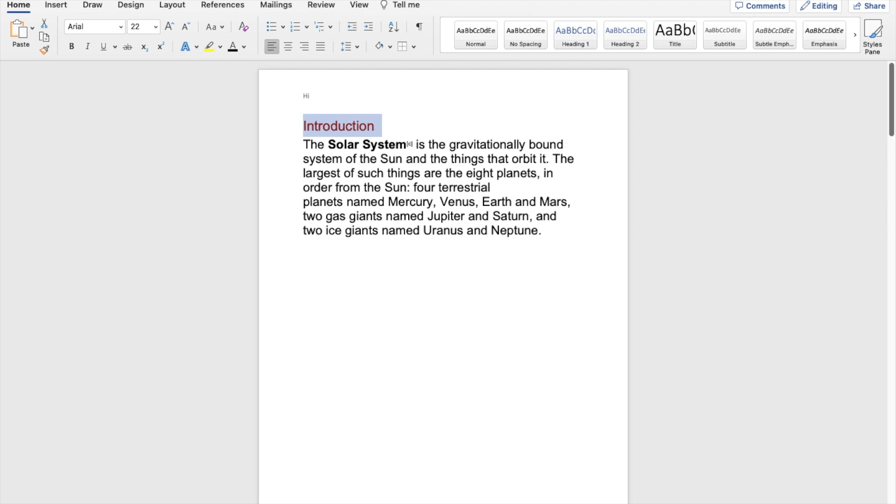
- Search the document for "things" and replace its first occurrence with "objects"
{"action": "key", "text": "Return"}
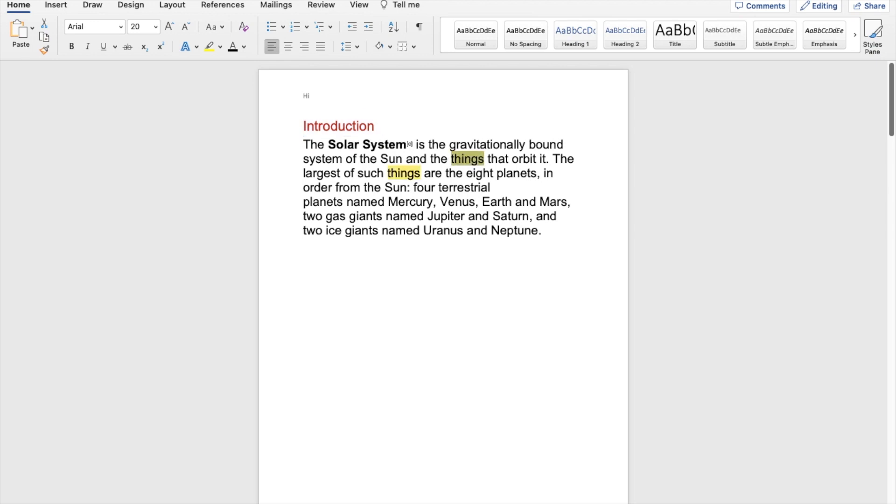
{"action": "left_click", "coordinate": [744, 0]}
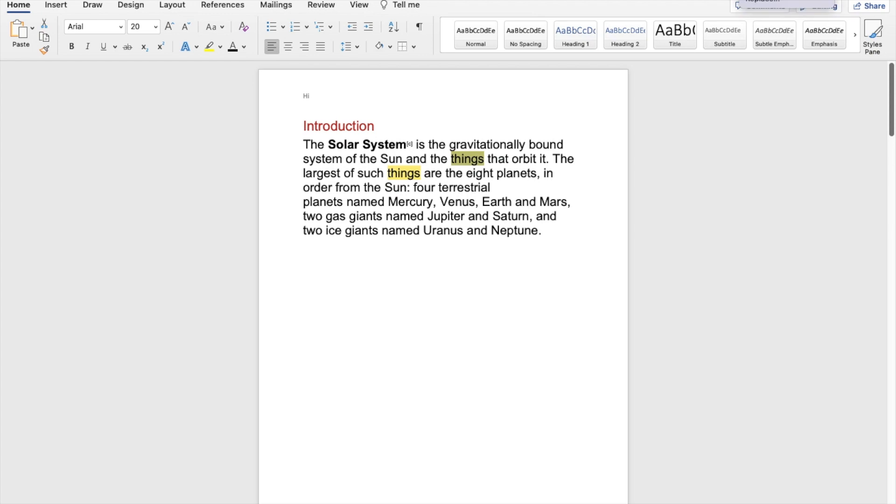
{"action": "left_click", "coordinate": [757, 1]}
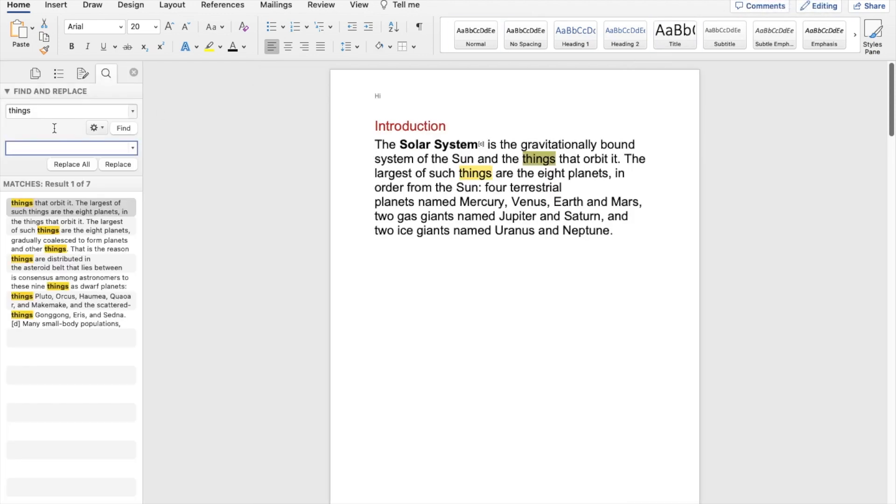
{"action": "type", "text": "objects"}
{"action": "left_click", "coordinate": [116, 164]}
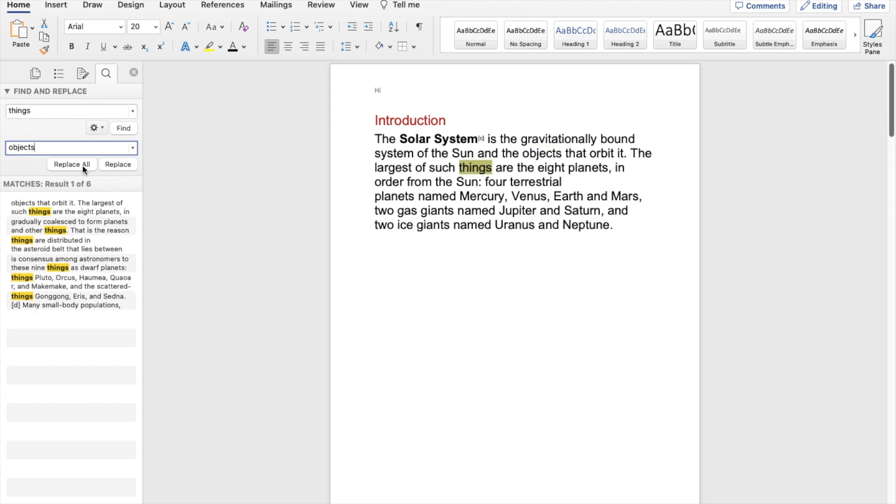